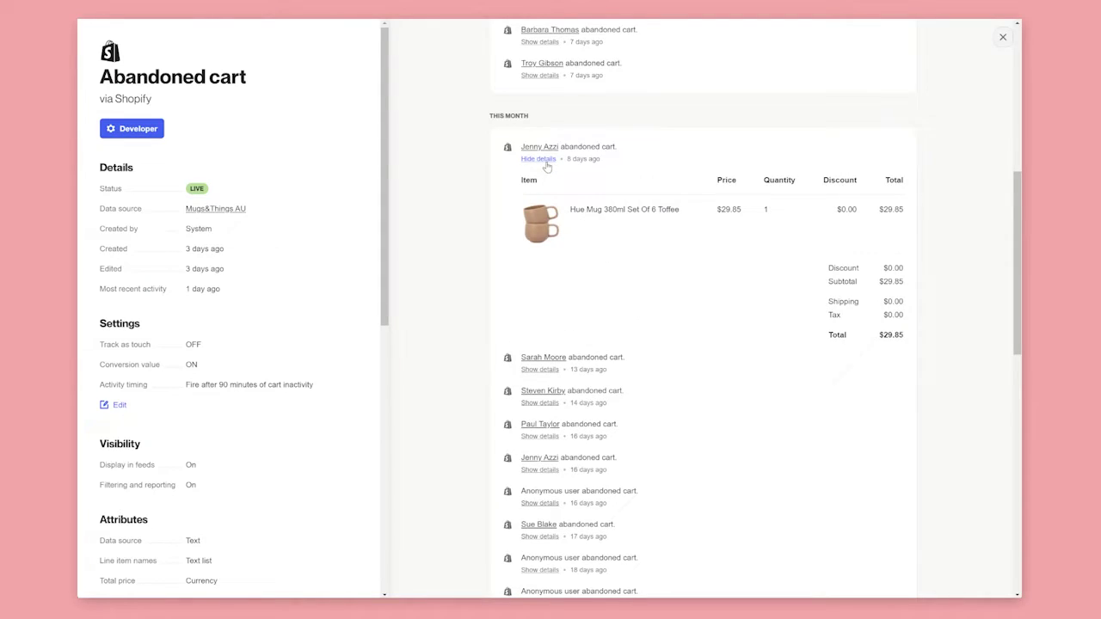
Step: Expand another abandoned-cart activity's details and look through the filter conditions available for people
click(540, 369)
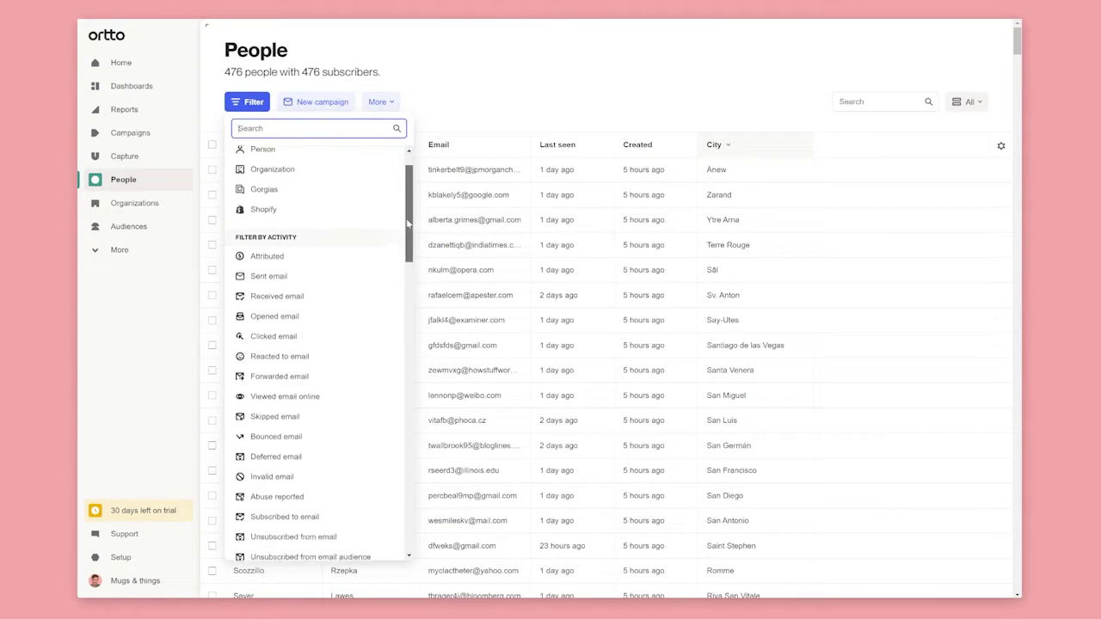
scroll(418, 320, down, 10)
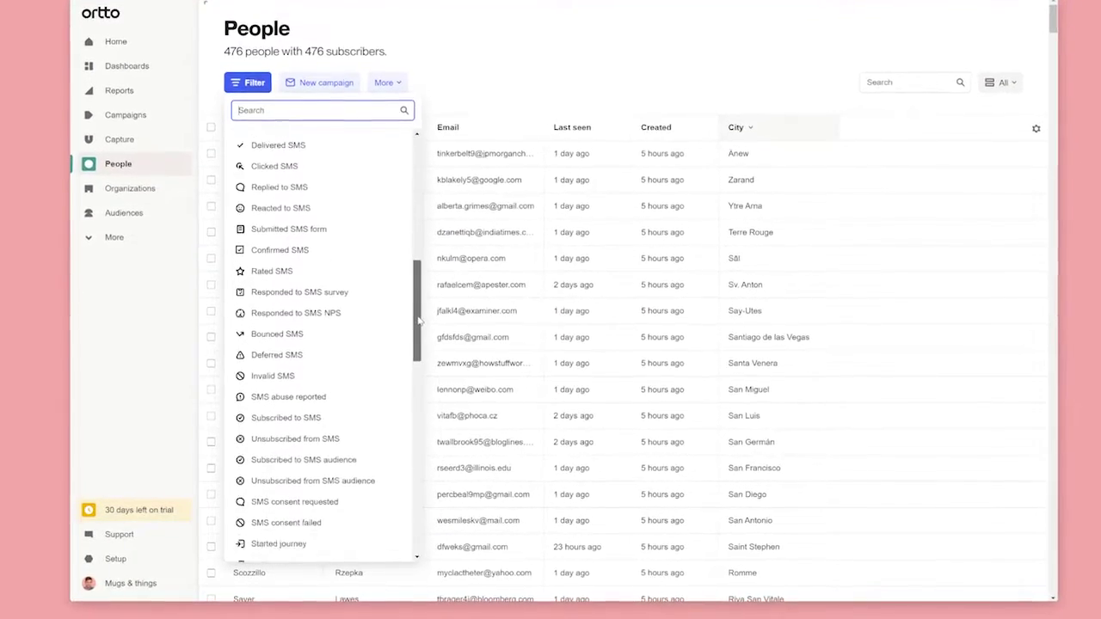
scroll(418, 320, down, 10)
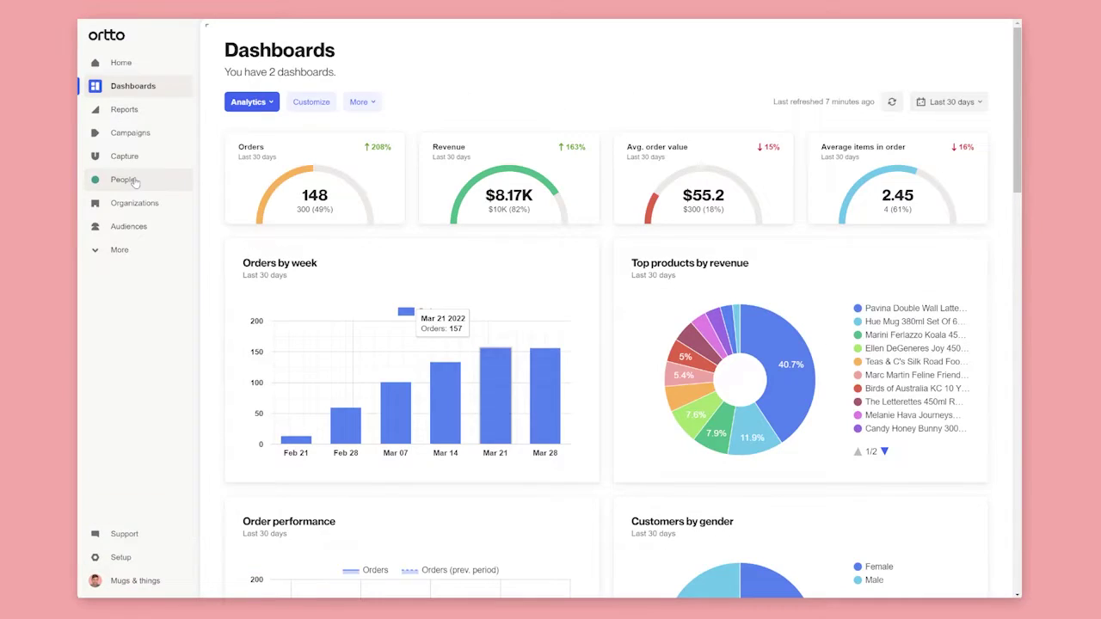
Step: Open the People list and move the Email column ahead of City
click(123, 180)
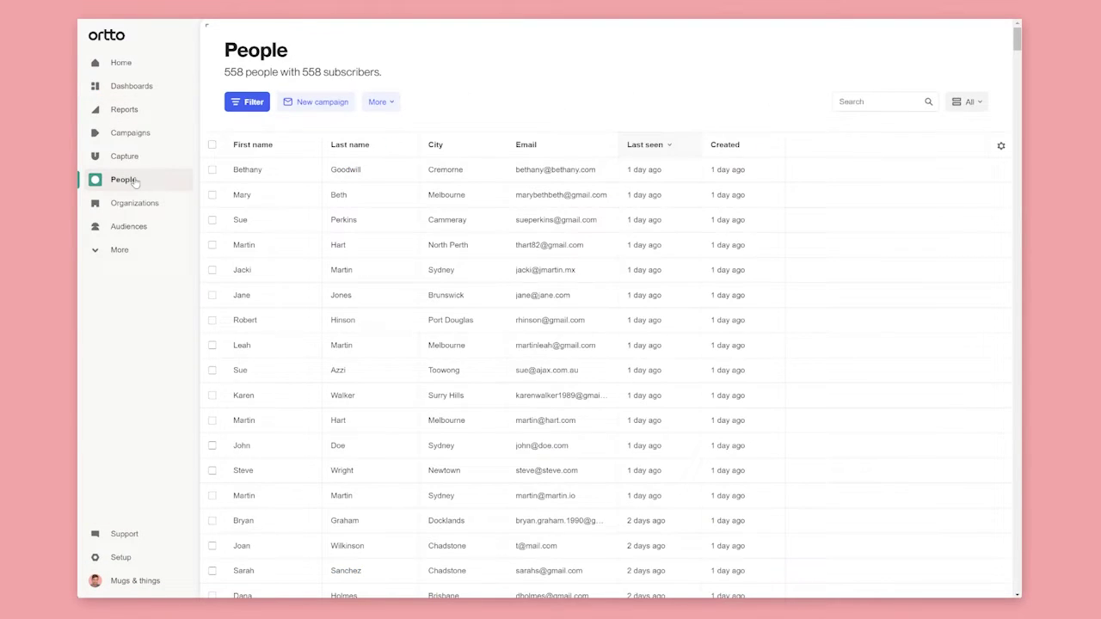
drag(523, 148, 436, 153)
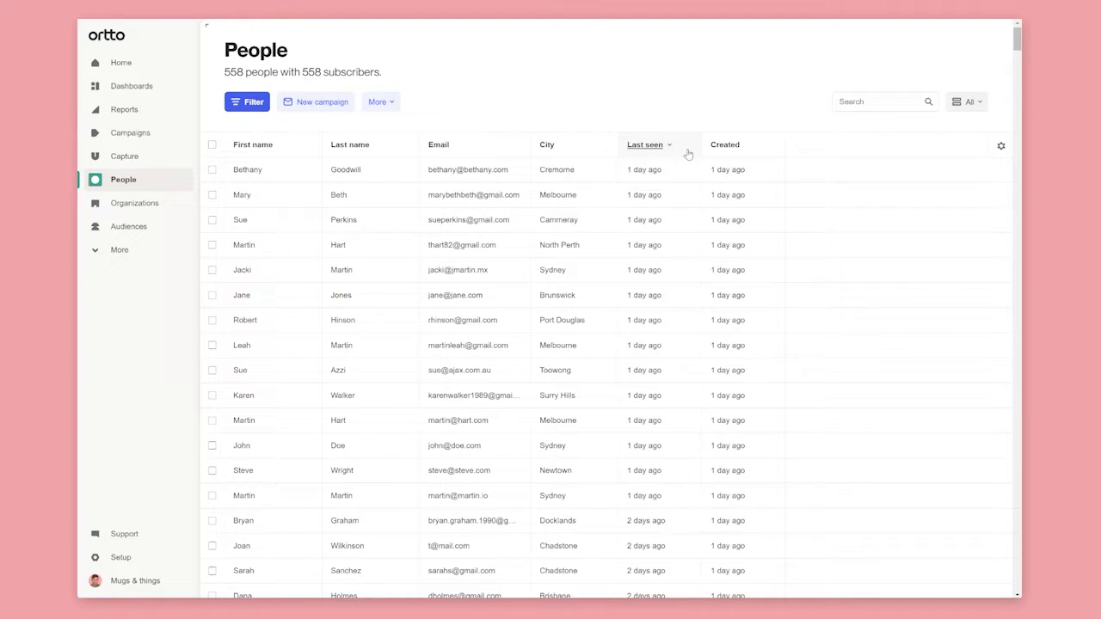
Step: Add the Predicted gender column to the people table and place it directly after Last name
click(997, 146)
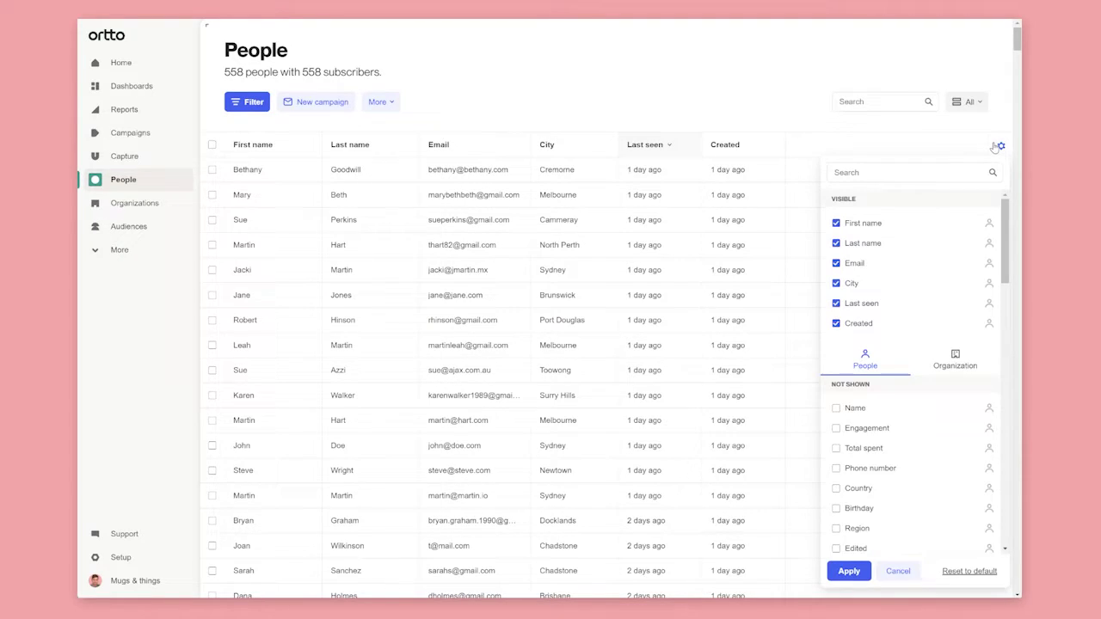
click(952, 175)
text(predic)
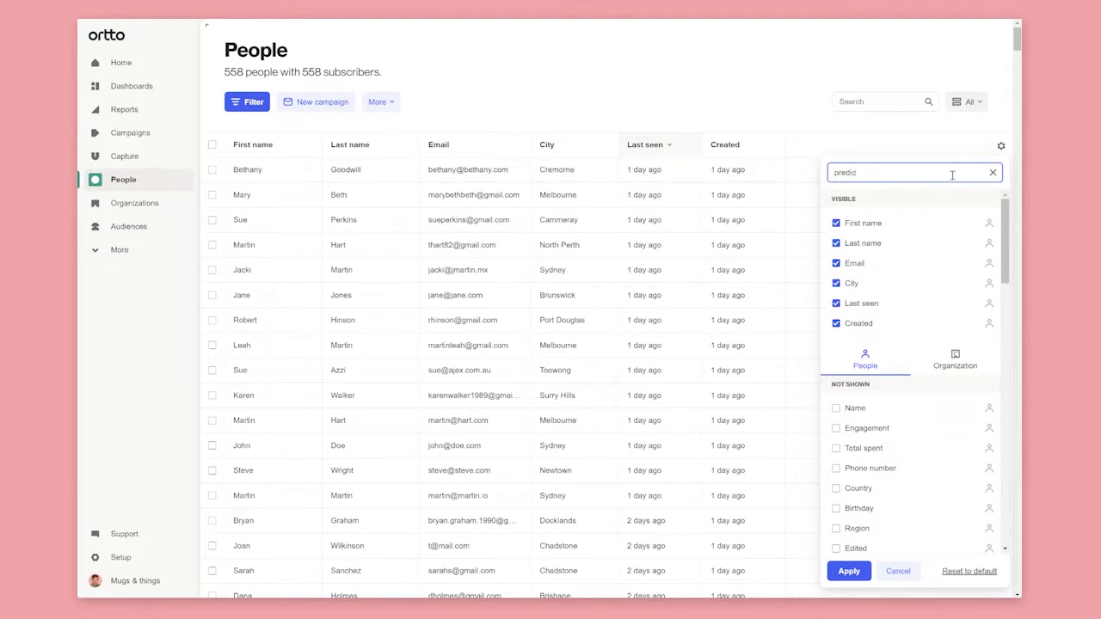
click(898, 253)
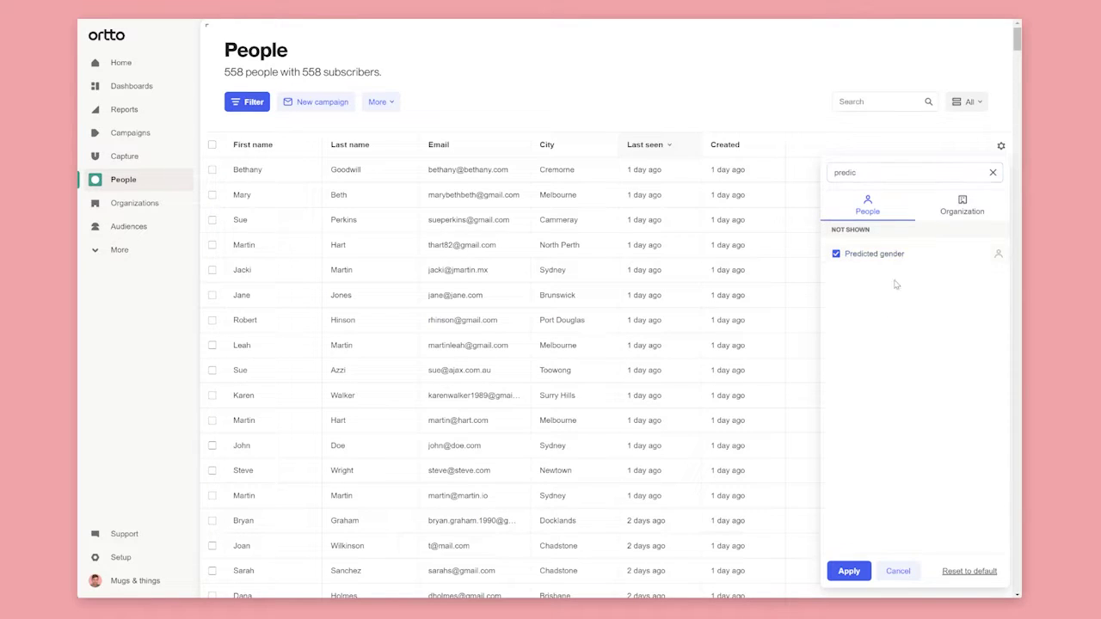
click(843, 568)
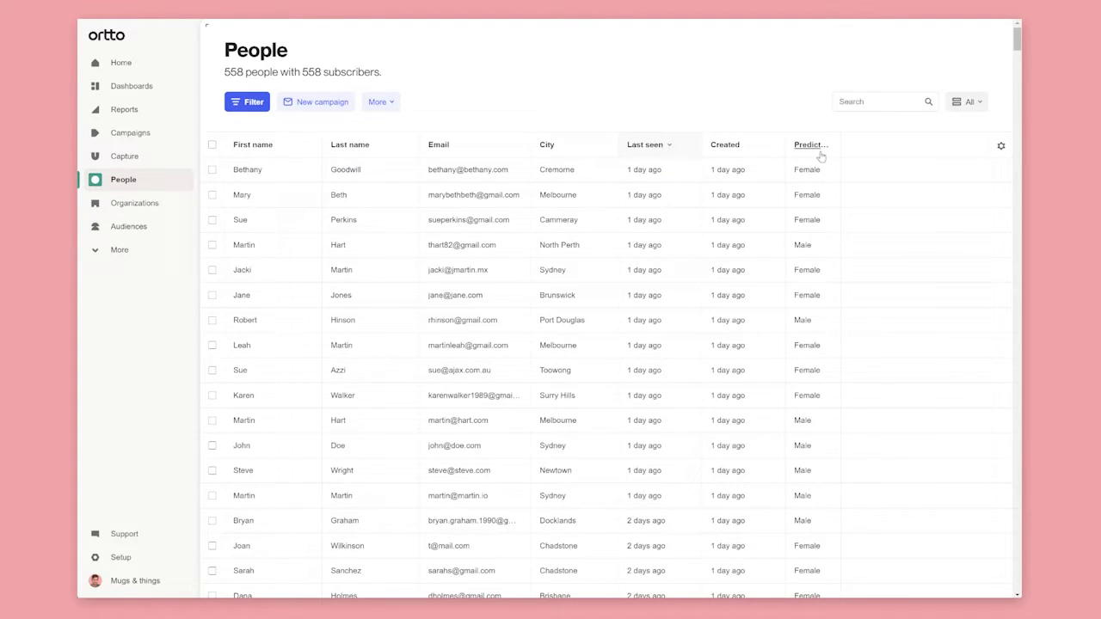
drag(817, 147, 521, 144)
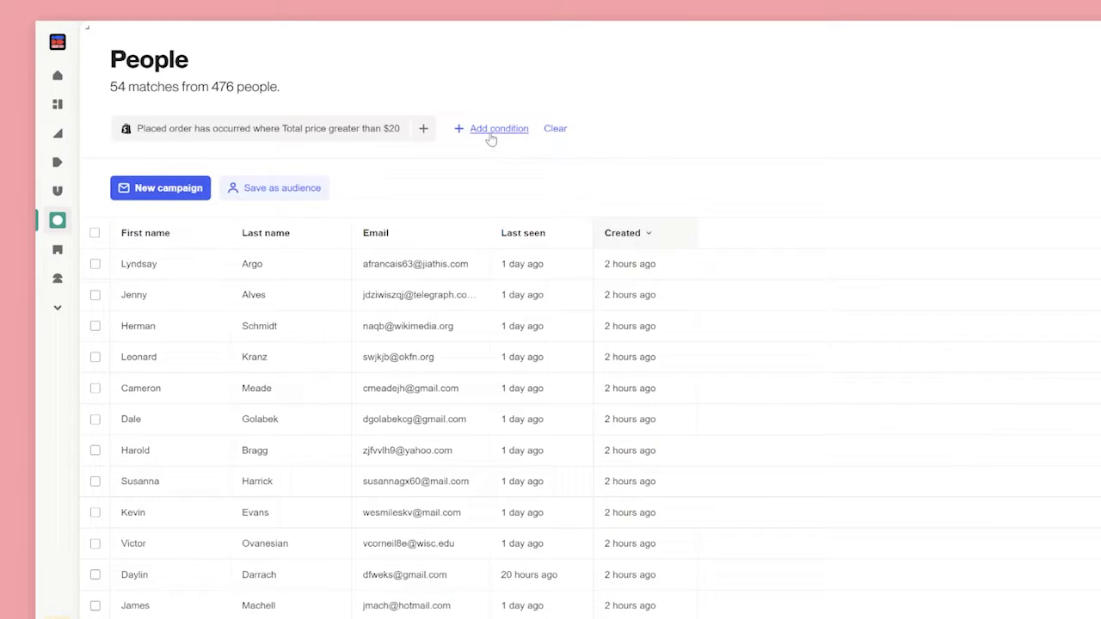
Step: Look through the further conditions that can be added alongside the placed-order filter
click(490, 131)
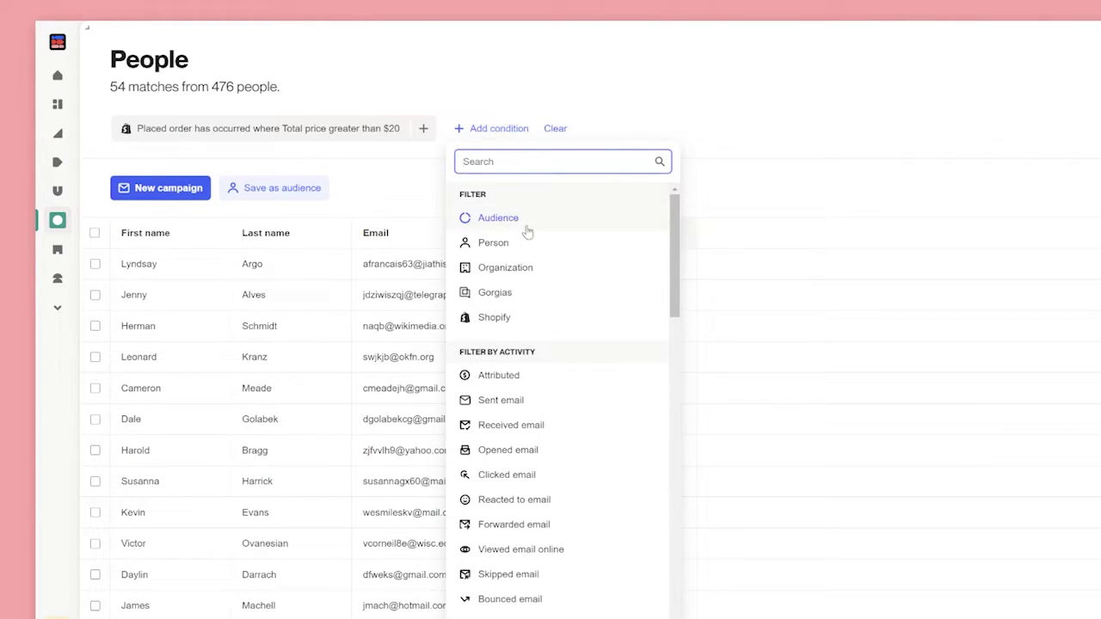
scroll(543, 323, down, 5)
scroll(543, 322, down, 15)
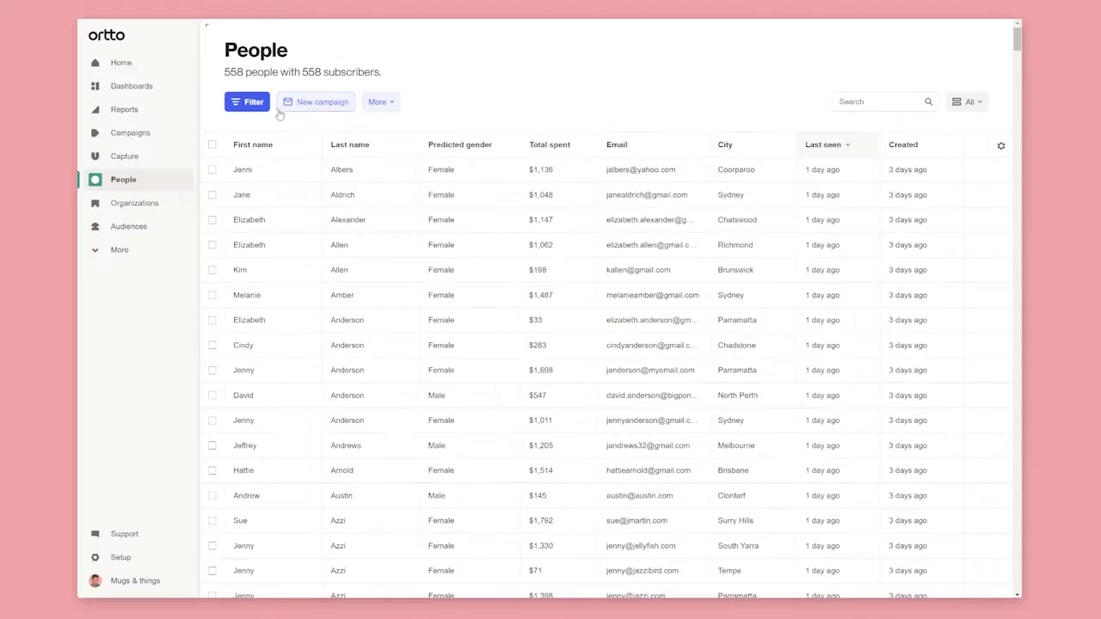
Step: Filter the people list to those whose Placed order activity has not occurred in the last 60 days
click(254, 102)
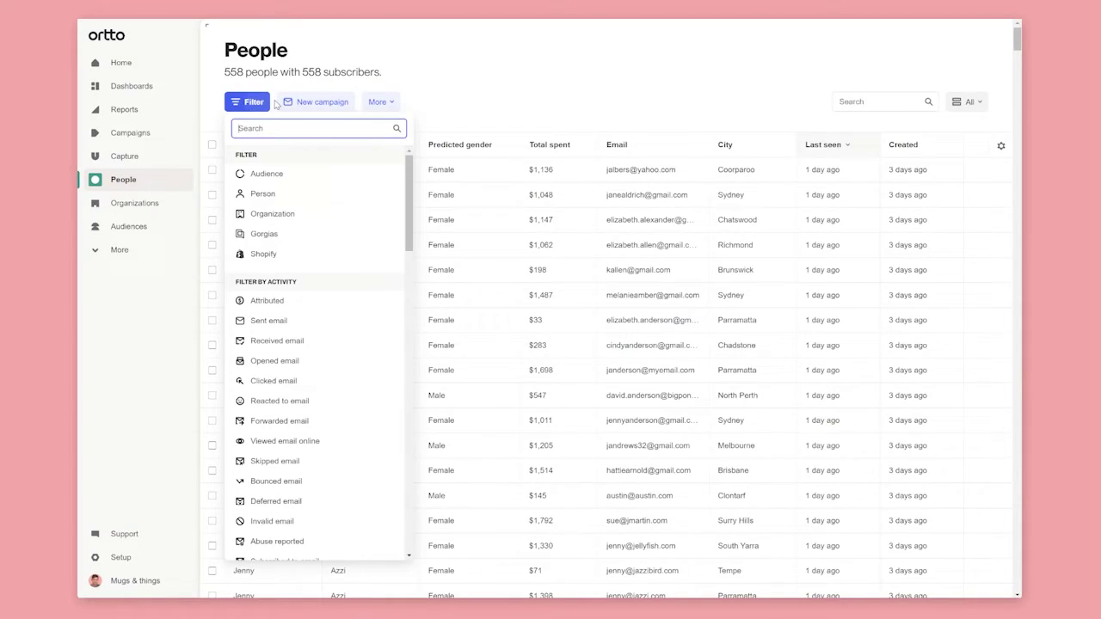
text(placed)
click(254, 170)
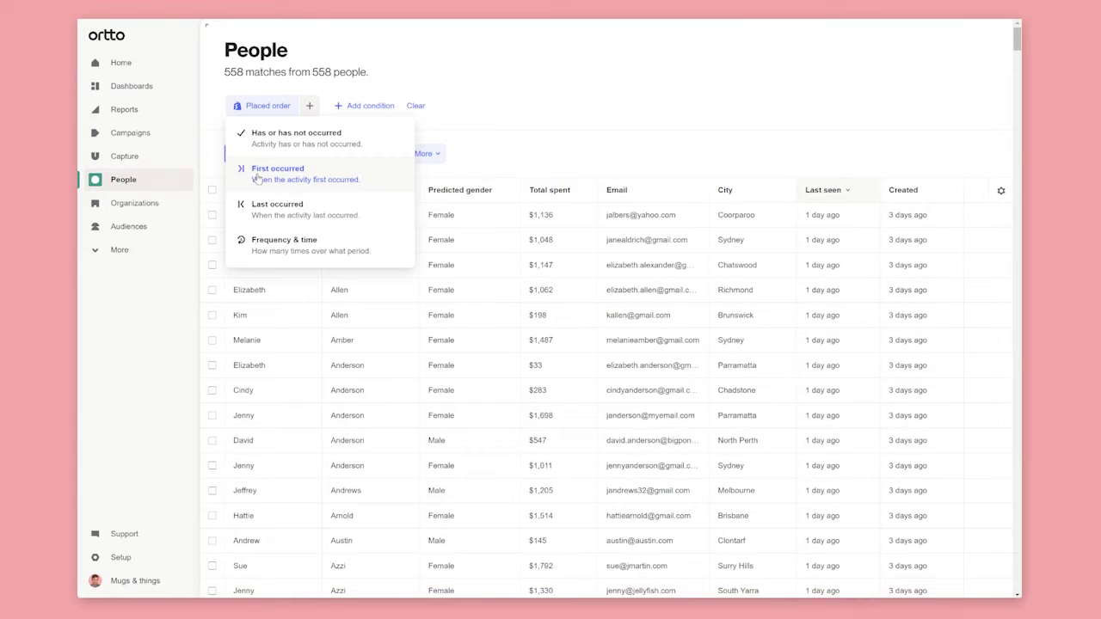
click(278, 153)
click(276, 156)
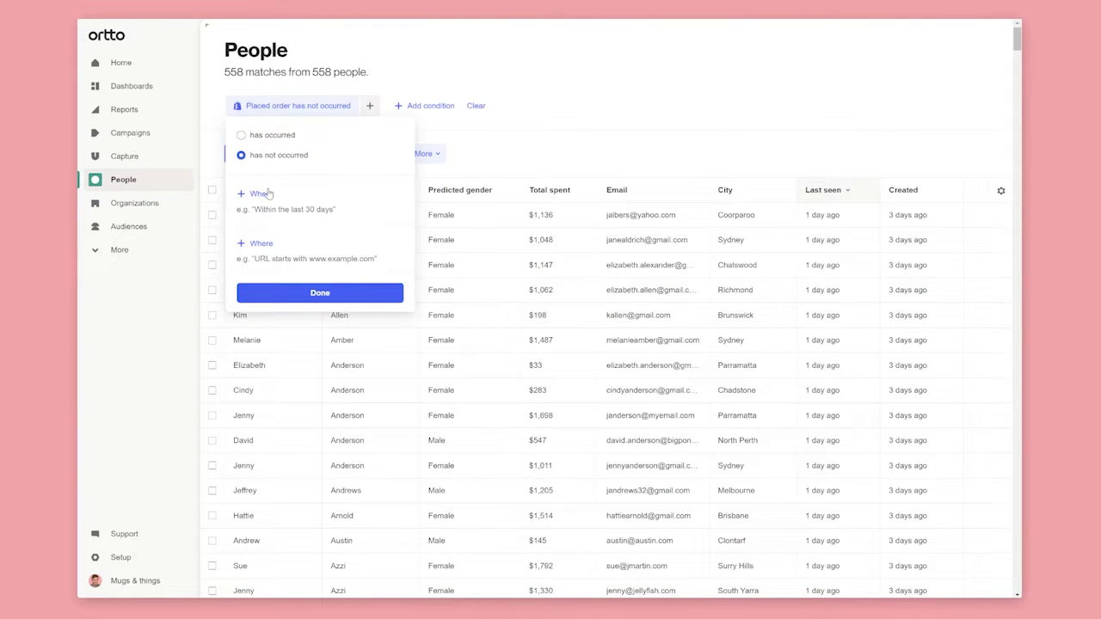
click(258, 193)
text(60)
click(305, 358)
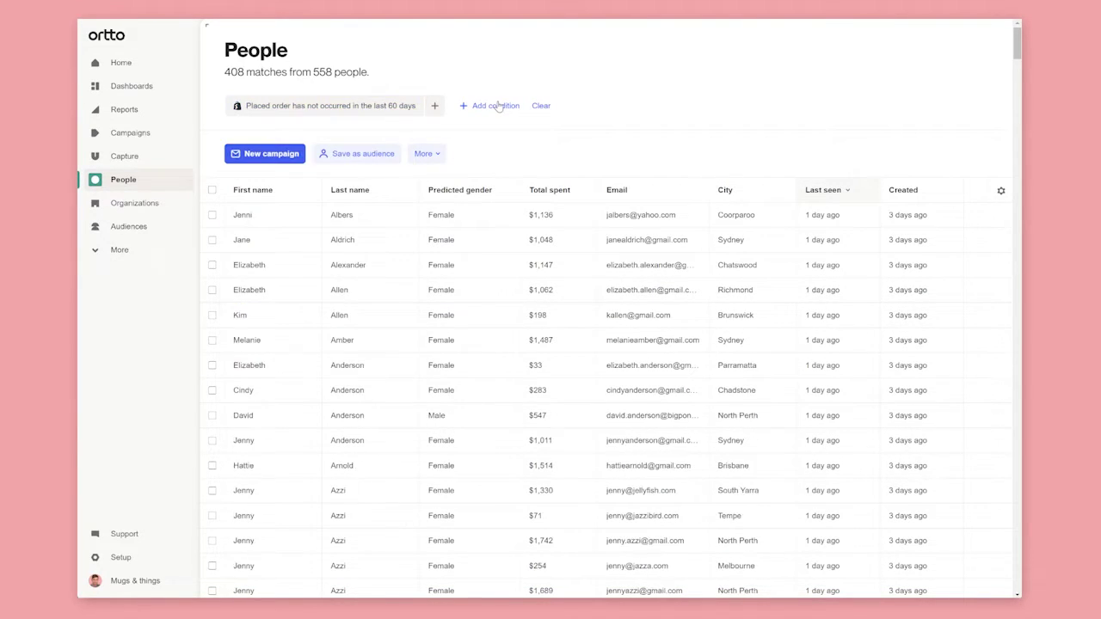
Step: Add a condition to the people filter requiring the person's Total spent to be greater than $100
click(496, 106)
text(total)
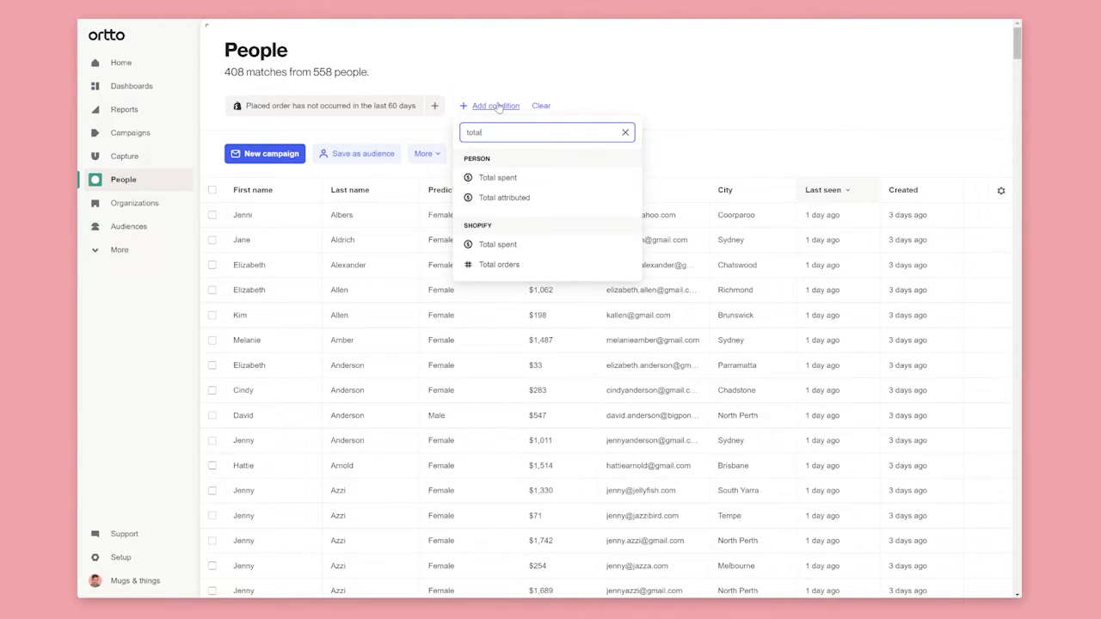
click(500, 178)
click(513, 200)
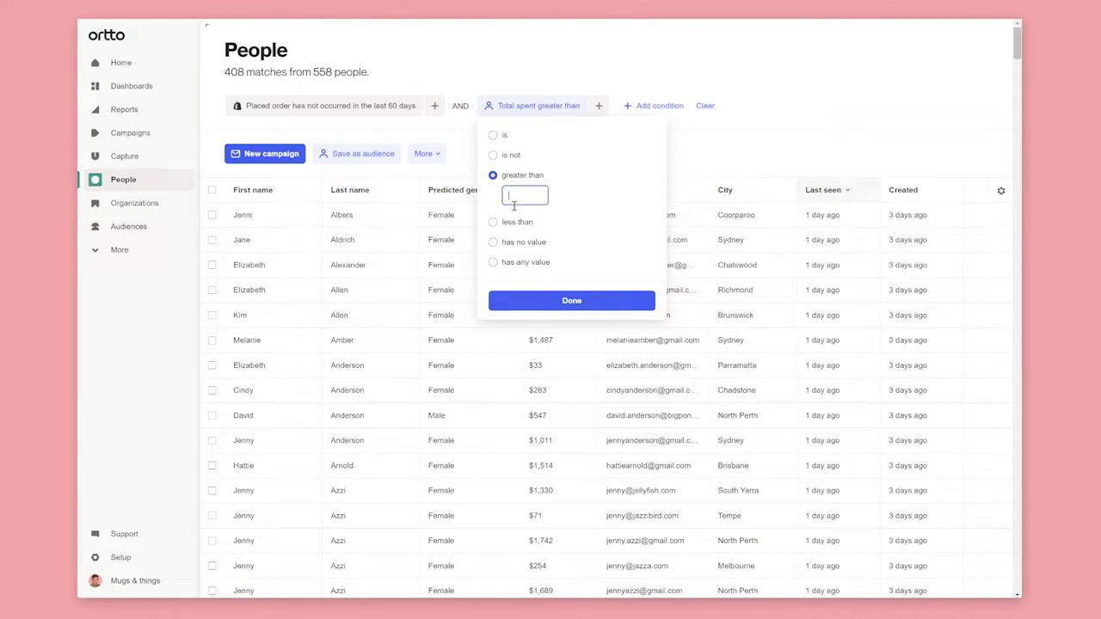
text(100)
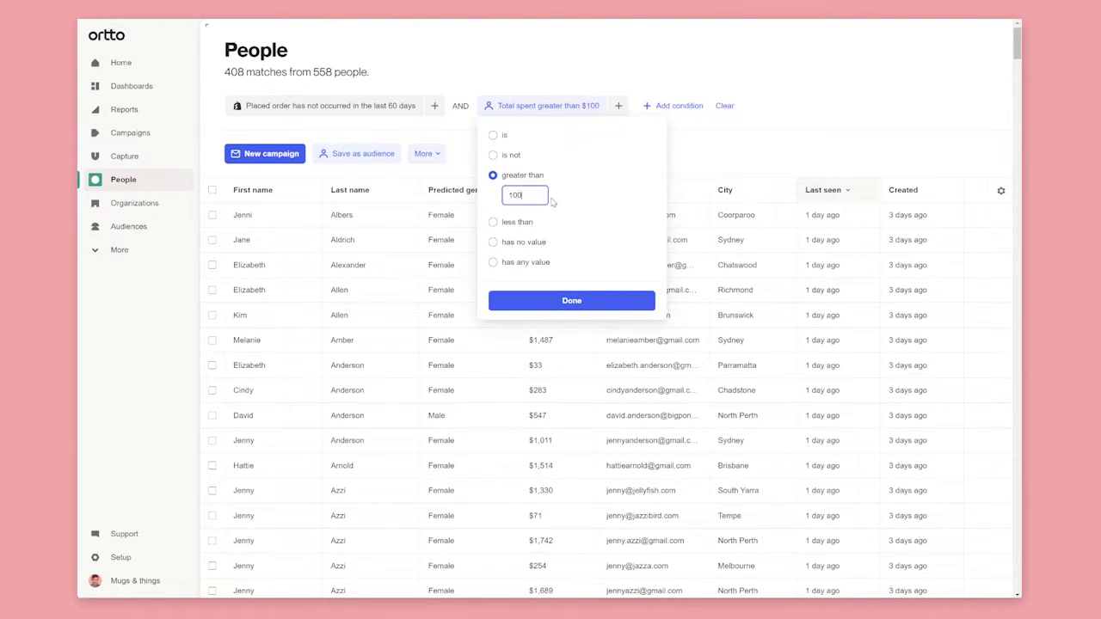
click(568, 300)
Step: Add a condition to the people filter requiring Predicted gender to be Female
click(664, 107)
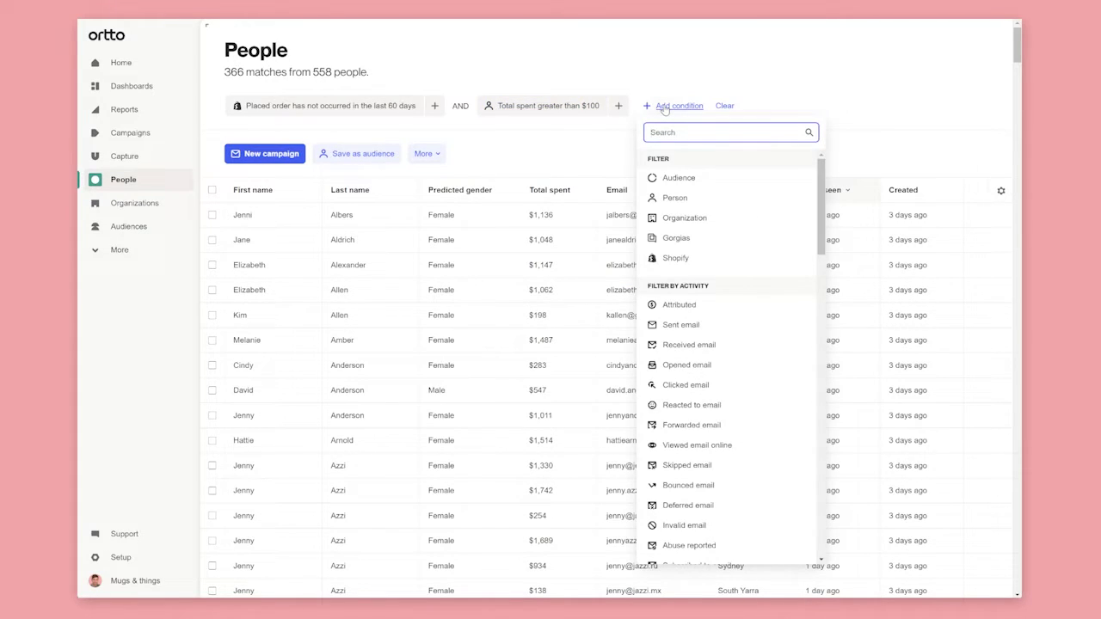
text(pred)
click(685, 179)
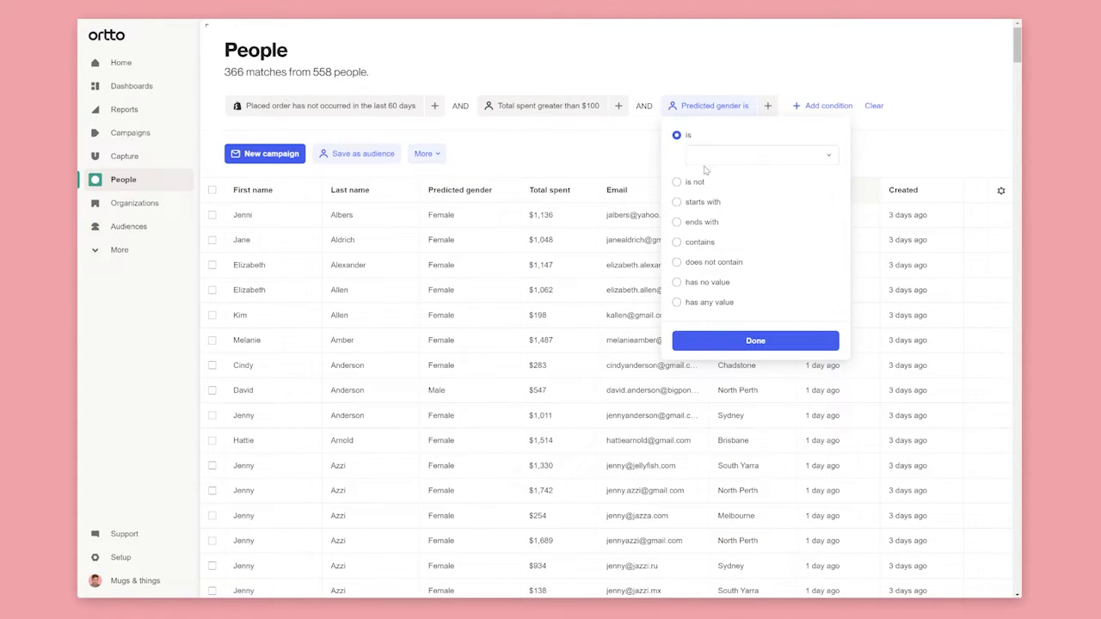
click(714, 156)
click(713, 178)
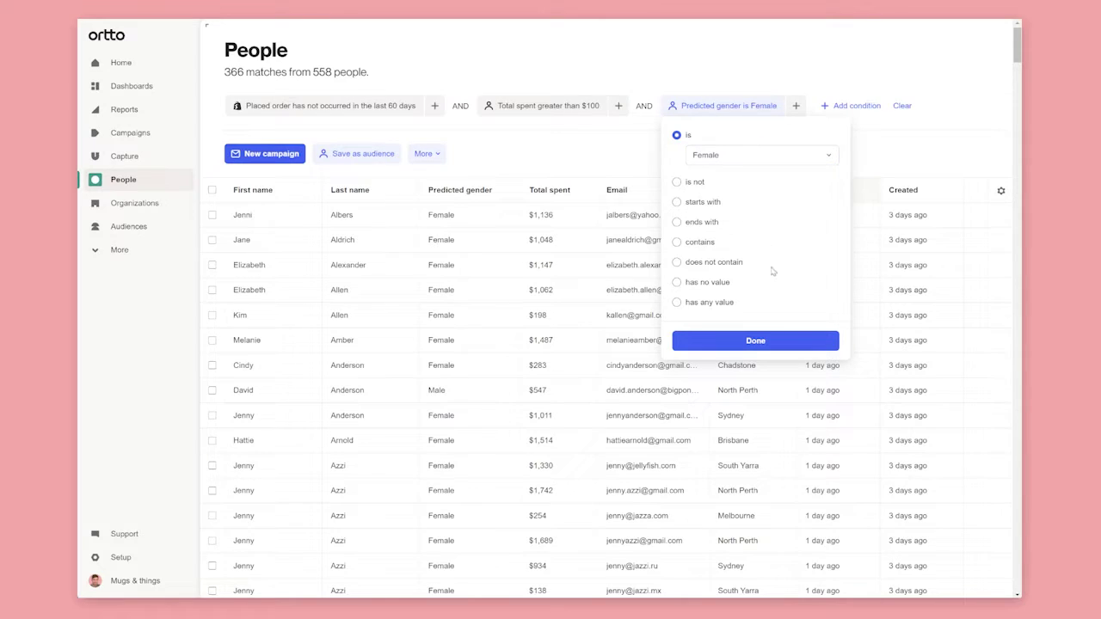
click(776, 343)
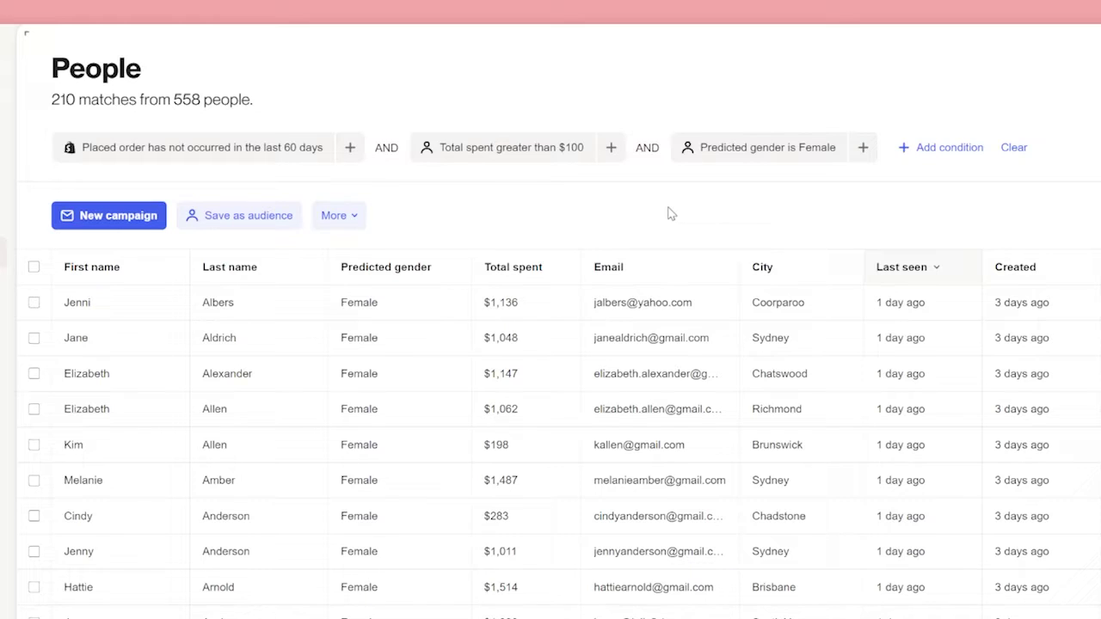
click(647, 149)
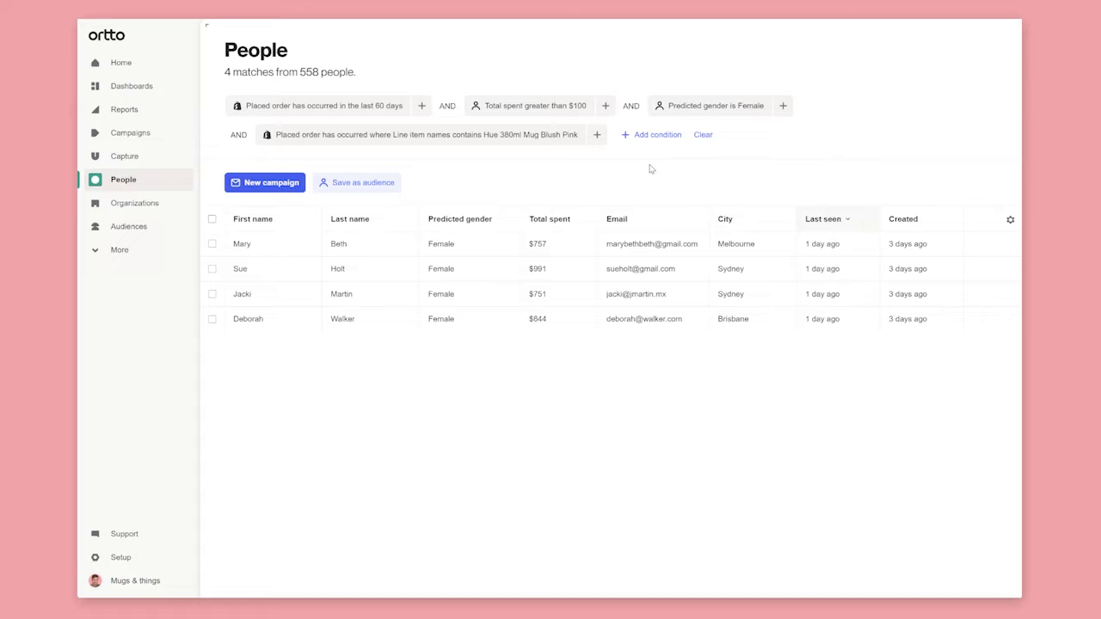
Step: Group a second Placed order has occurred condition with the existing Hue 380ml Mug Blush Pink condition
click(598, 135)
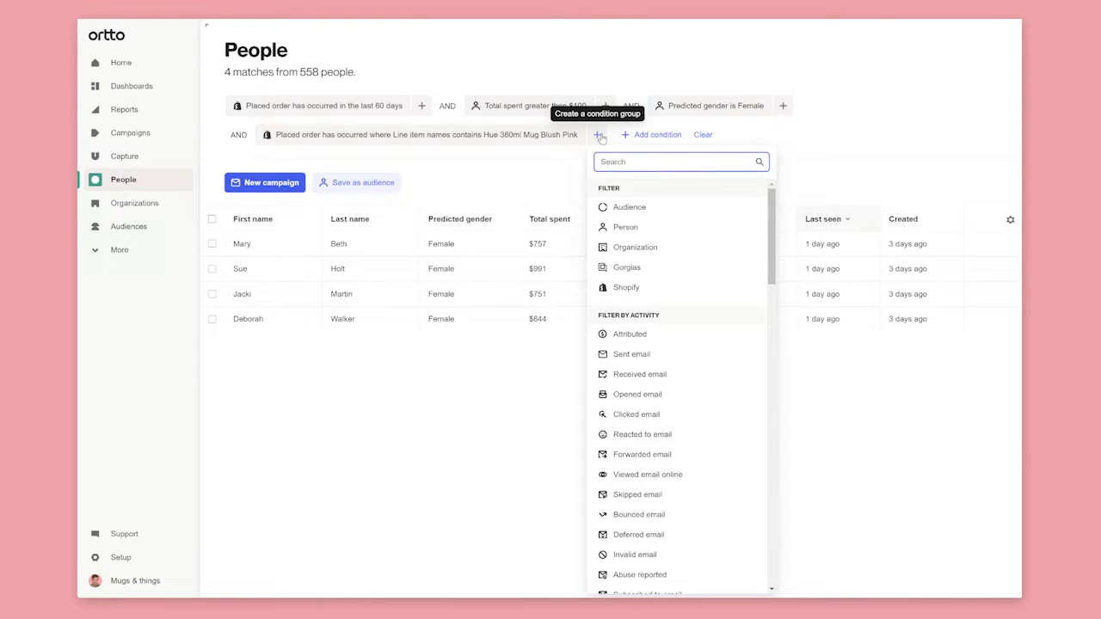
text(placed)
click(662, 207)
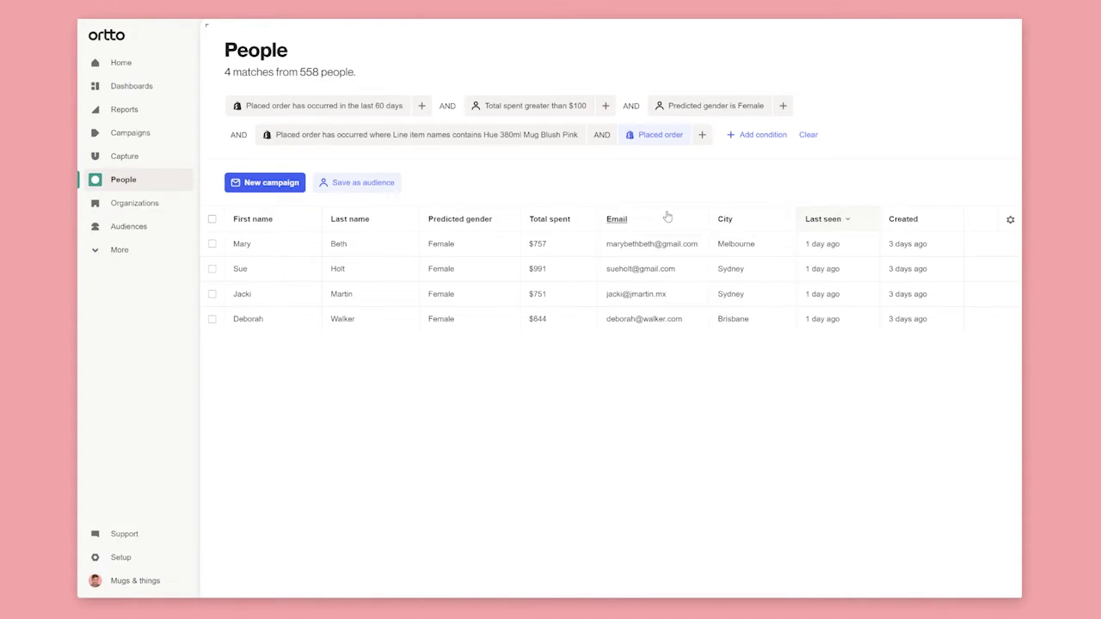
click(662, 172)
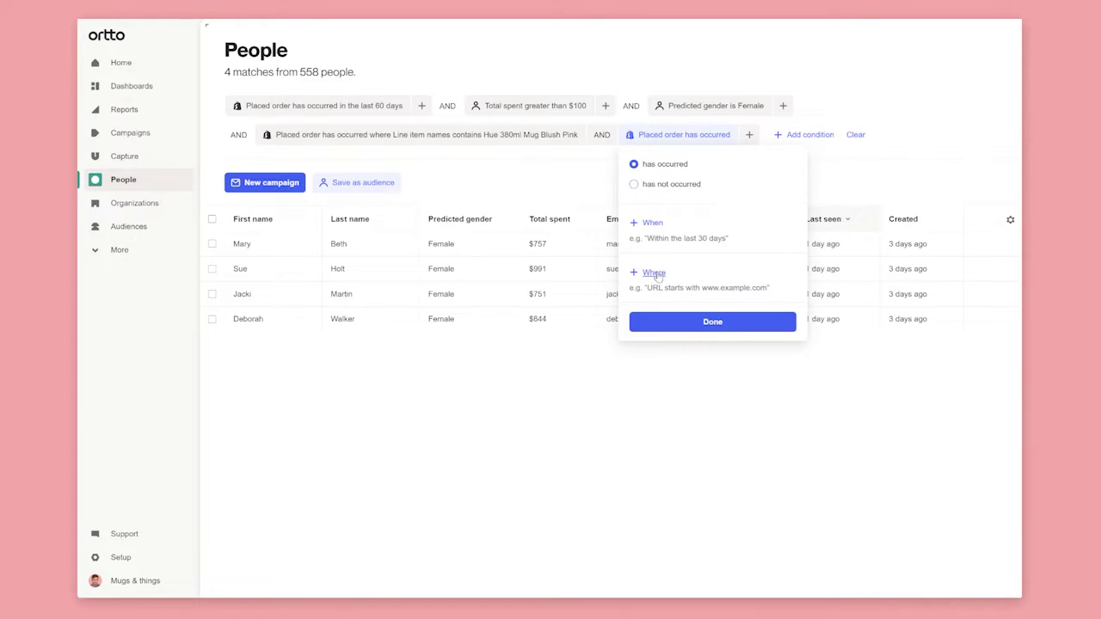
Step: Limit the new order condition to line item names containing Taika 200ml Coffee Cup Blue, and join the two product conditions with OR
click(655, 273)
click(667, 340)
click(664, 179)
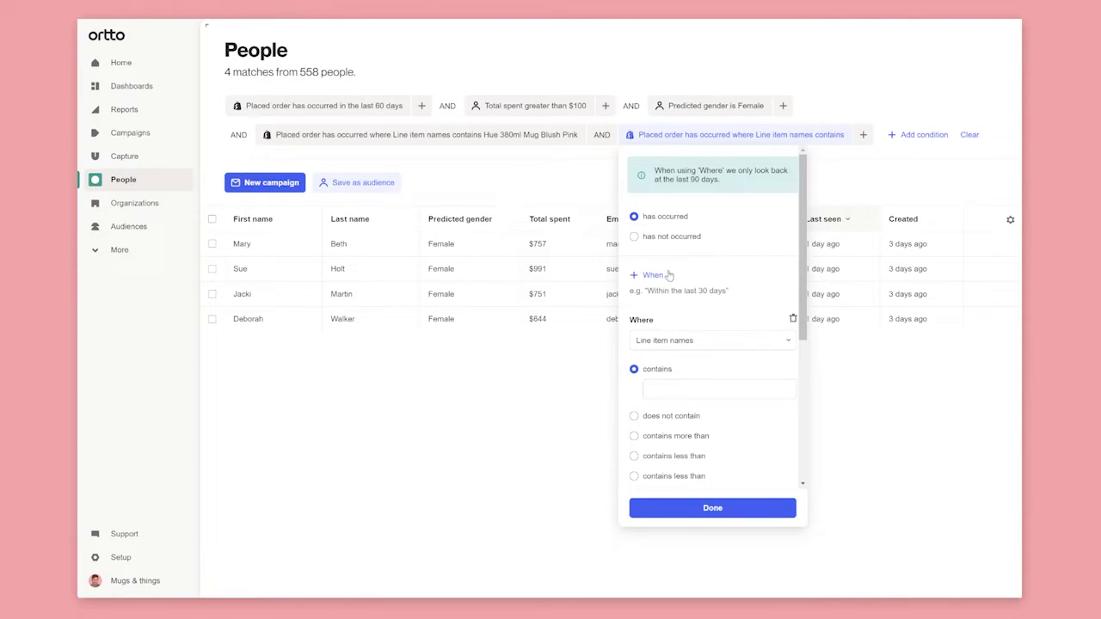
click(667, 392)
text(tai)
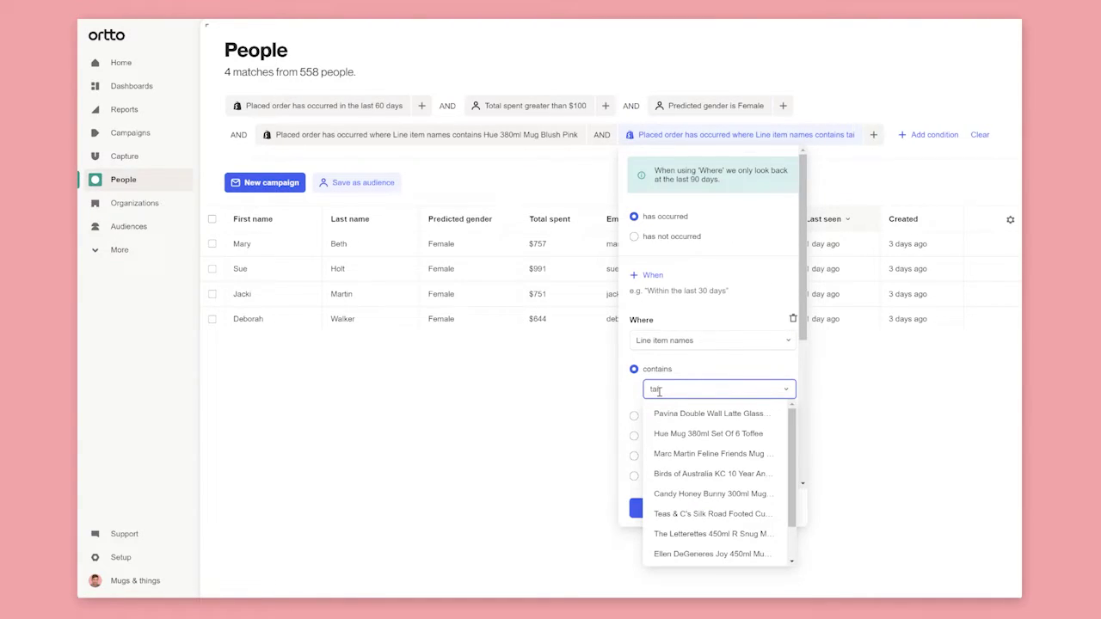
click(662, 413)
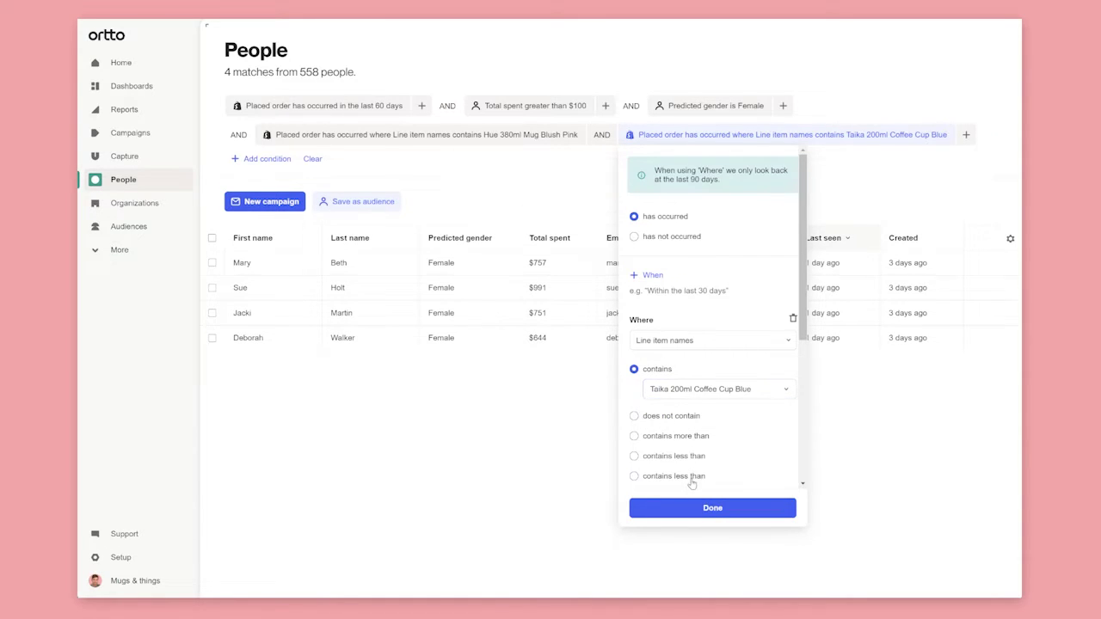
click(678, 508)
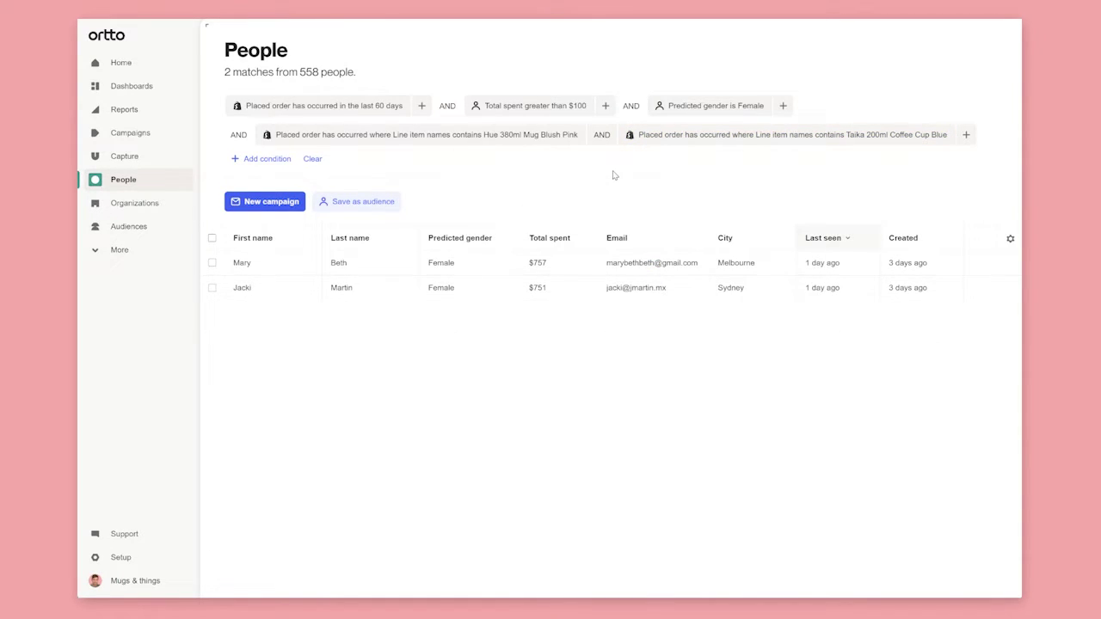
click(601, 135)
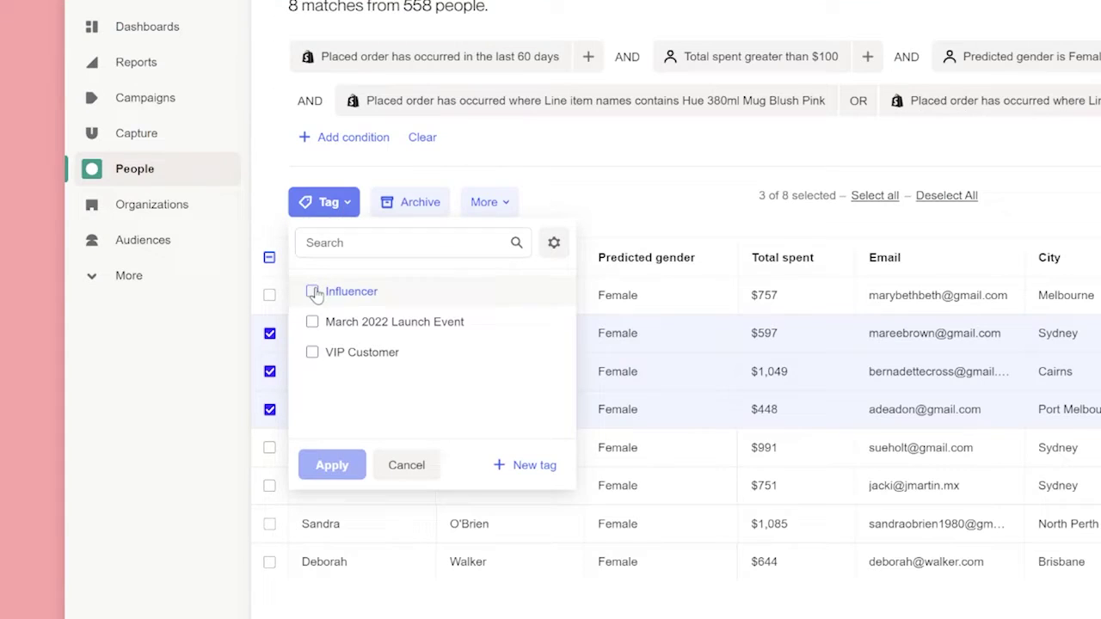
Step: Apply the Influencer tag to the three selected customers
click(311, 289)
click(332, 465)
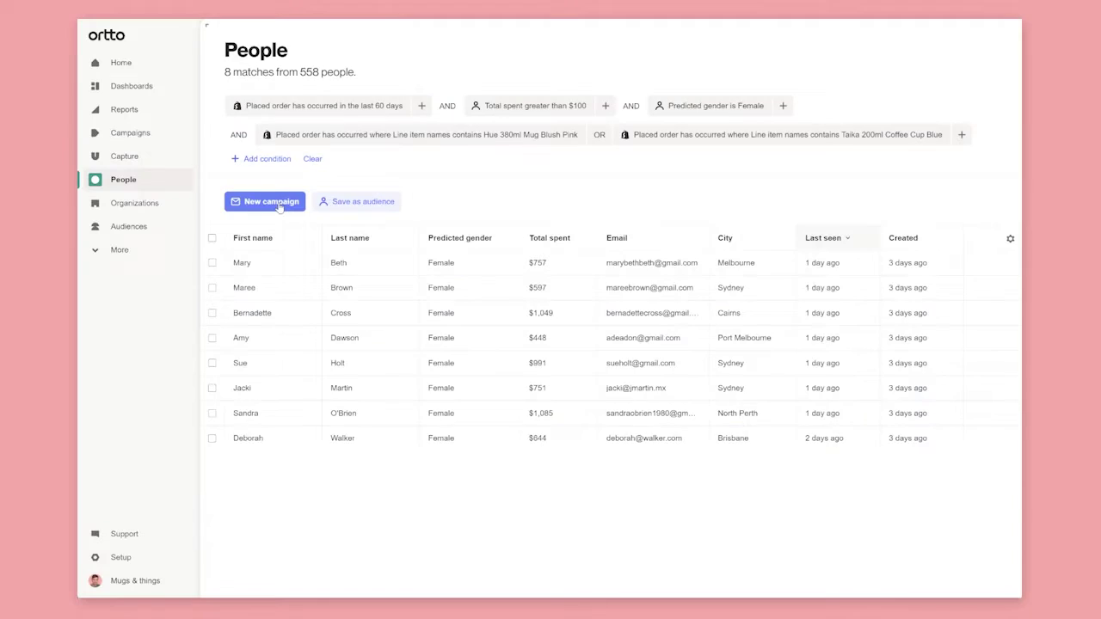
Step: Save the filtered people as an audience named "Great customers"
click(265, 202)
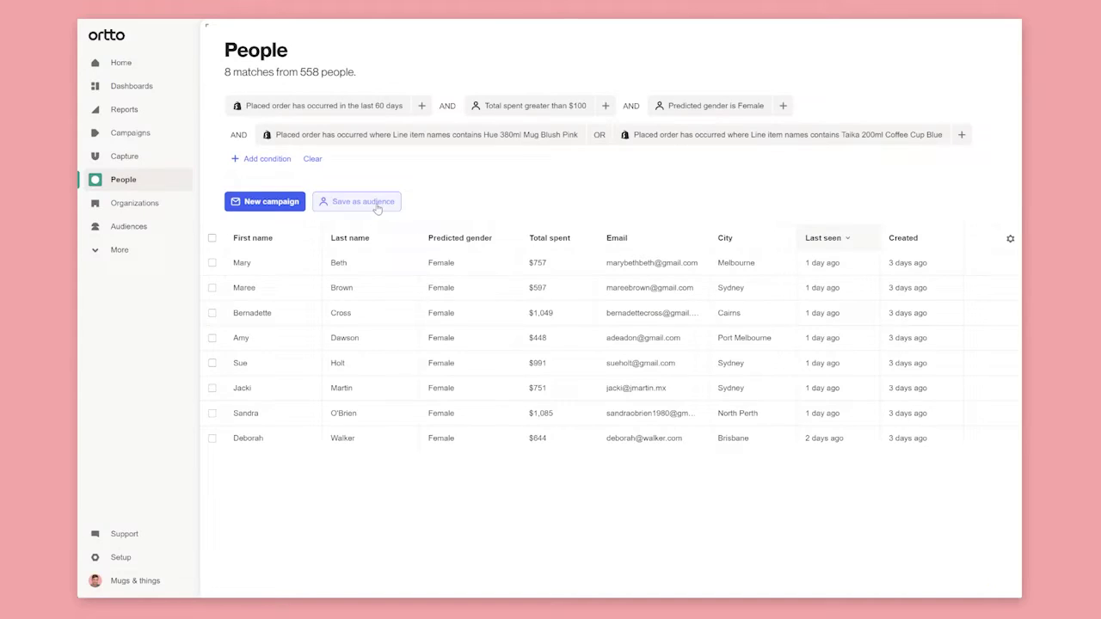
click(376, 205)
text(Great customer)
text(s)
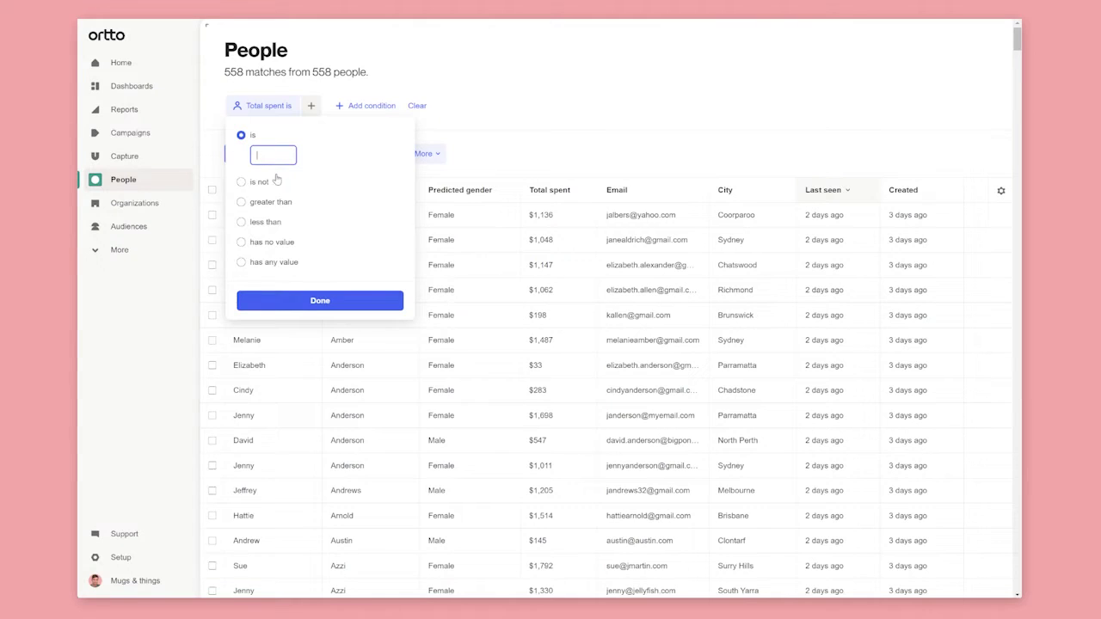
Step: Limit the people filter to customers whose total spent is greater than $500
click(262, 200)
text(500)
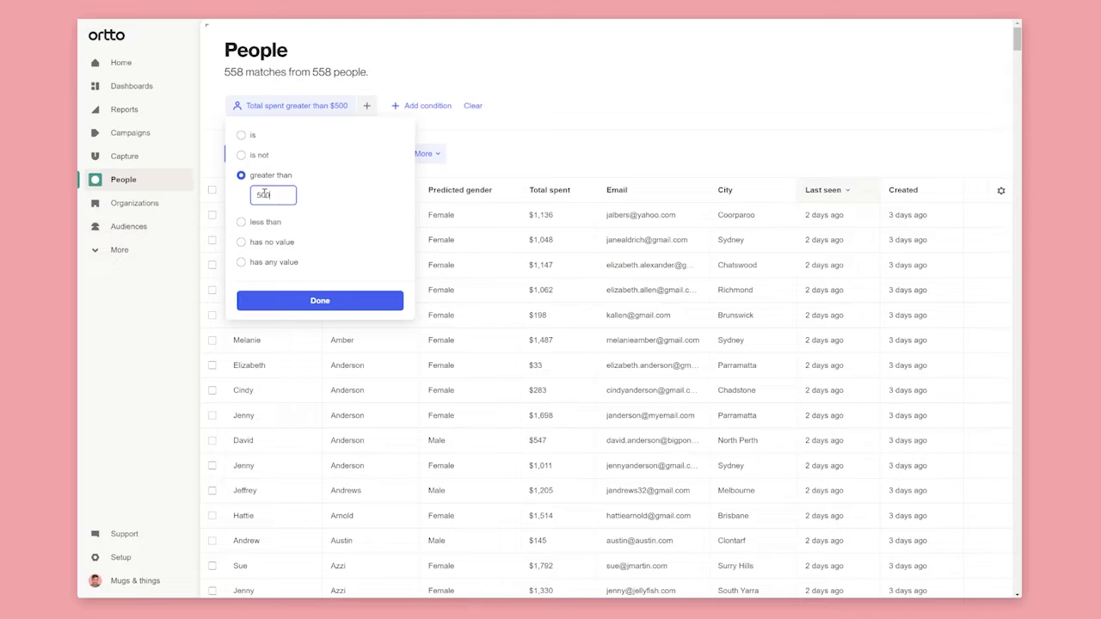
click(327, 299)
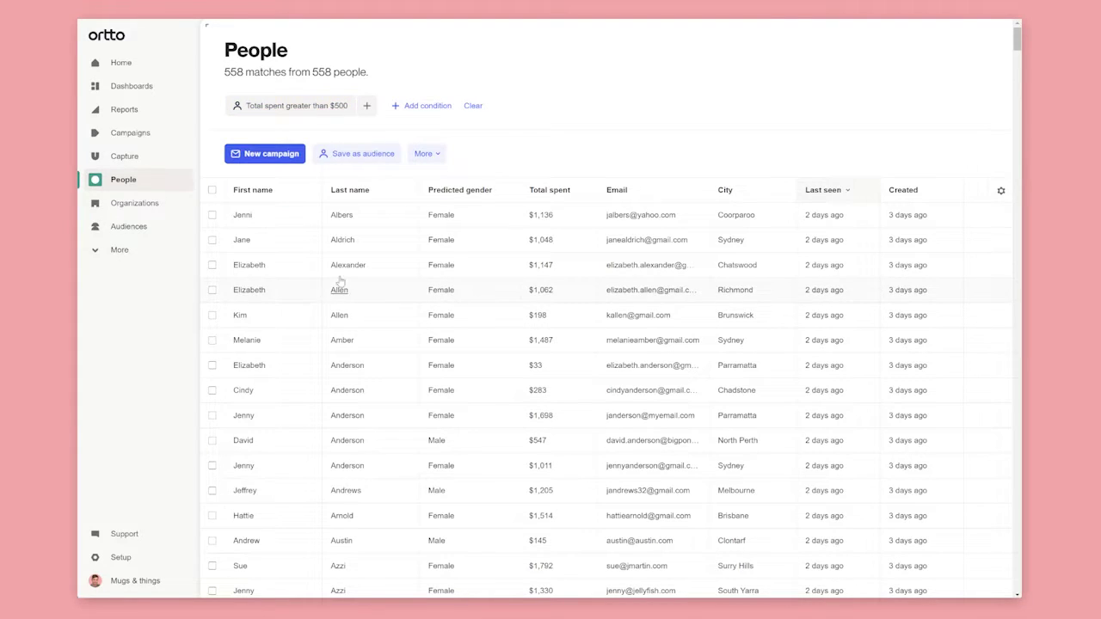
Step: Add a Proximity condition to the filter for people within 10 kms of Sydney
click(416, 110)
text(prox)
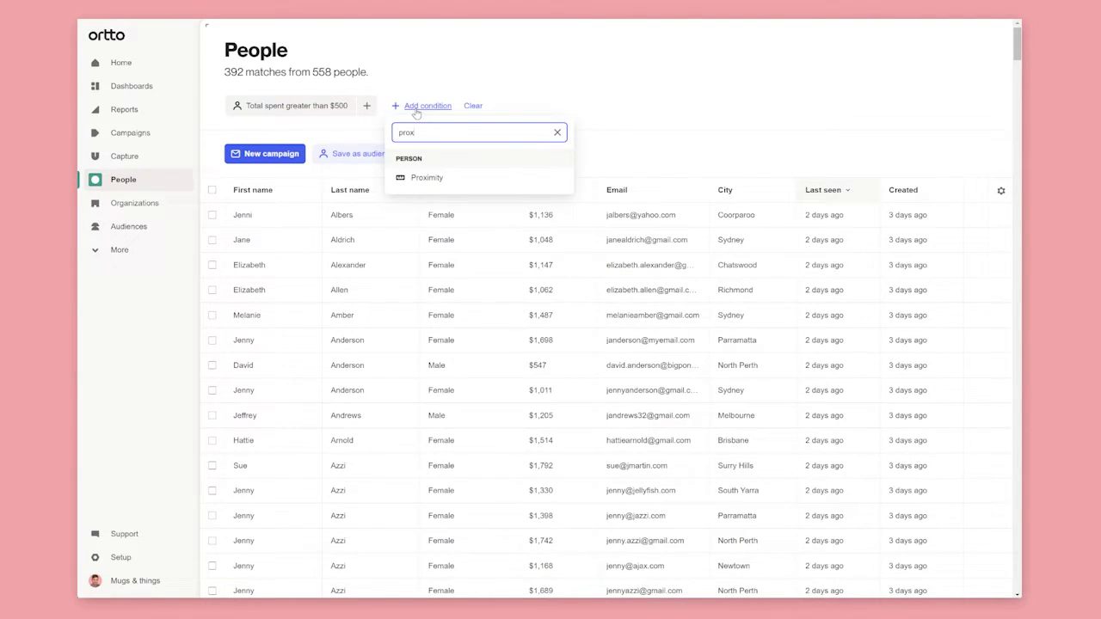
click(445, 178)
text(sydn)
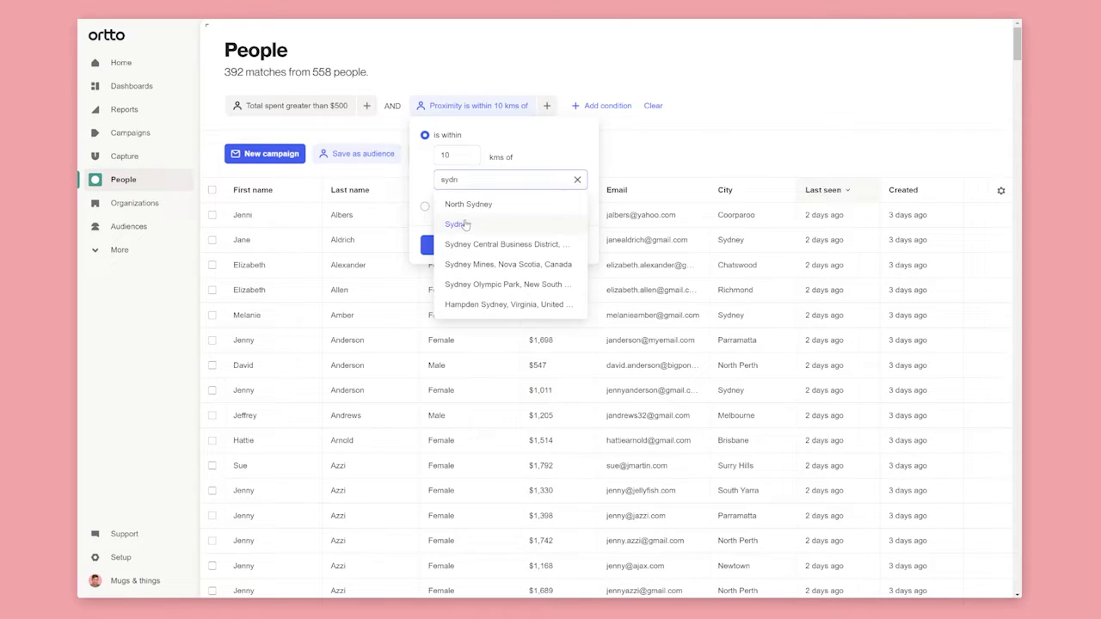
click(466, 225)
click(483, 244)
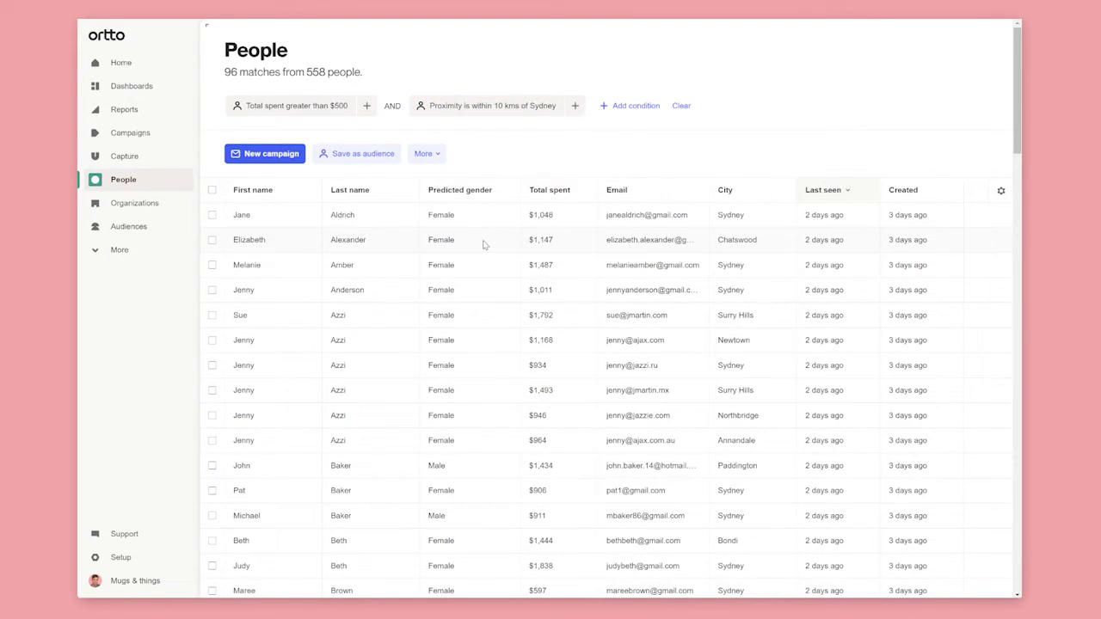
Step: Select all people matching the filter and apply the March 2022 Launch Event tag to them
click(212, 190)
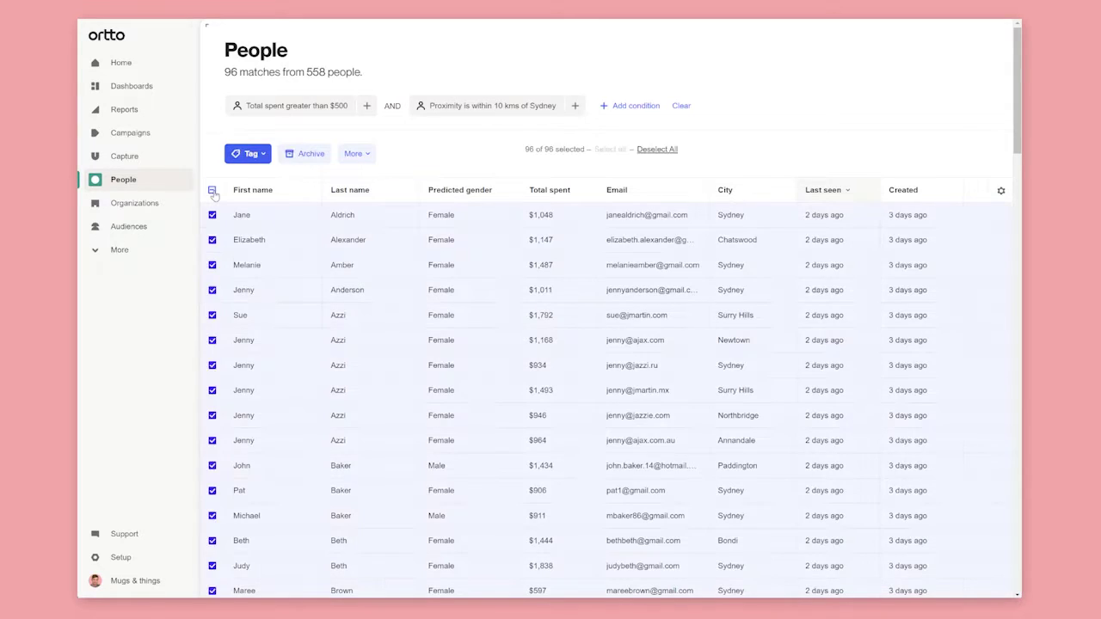
click(250, 153)
click(240, 233)
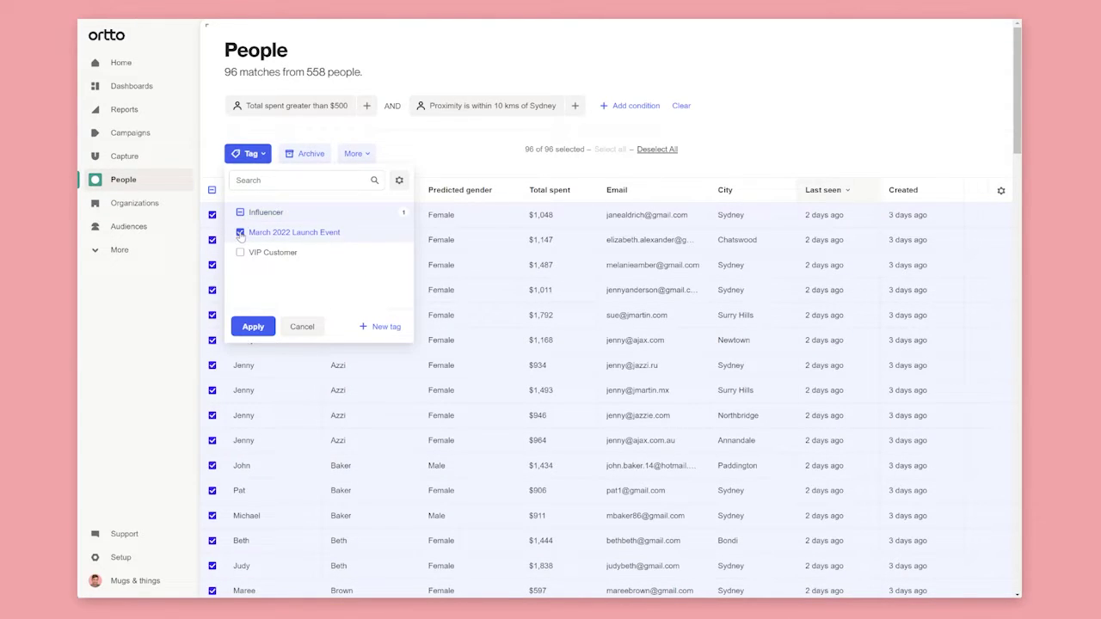
click(252, 326)
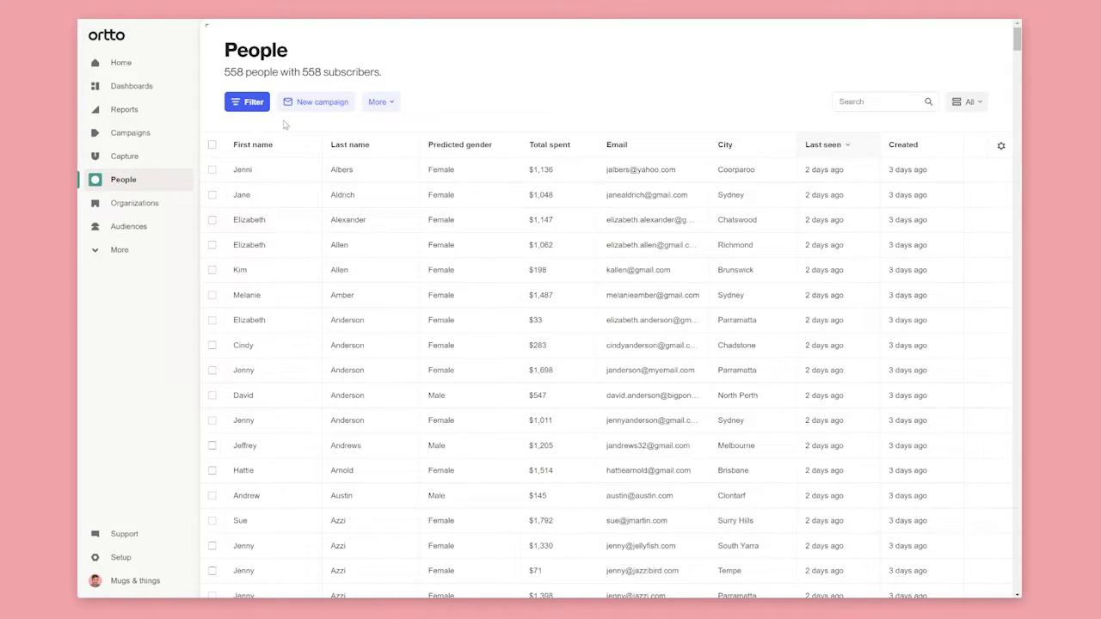
Step: Filter the full people list by proximity to those within 50 kms of Sydney
click(252, 102)
text(pro)
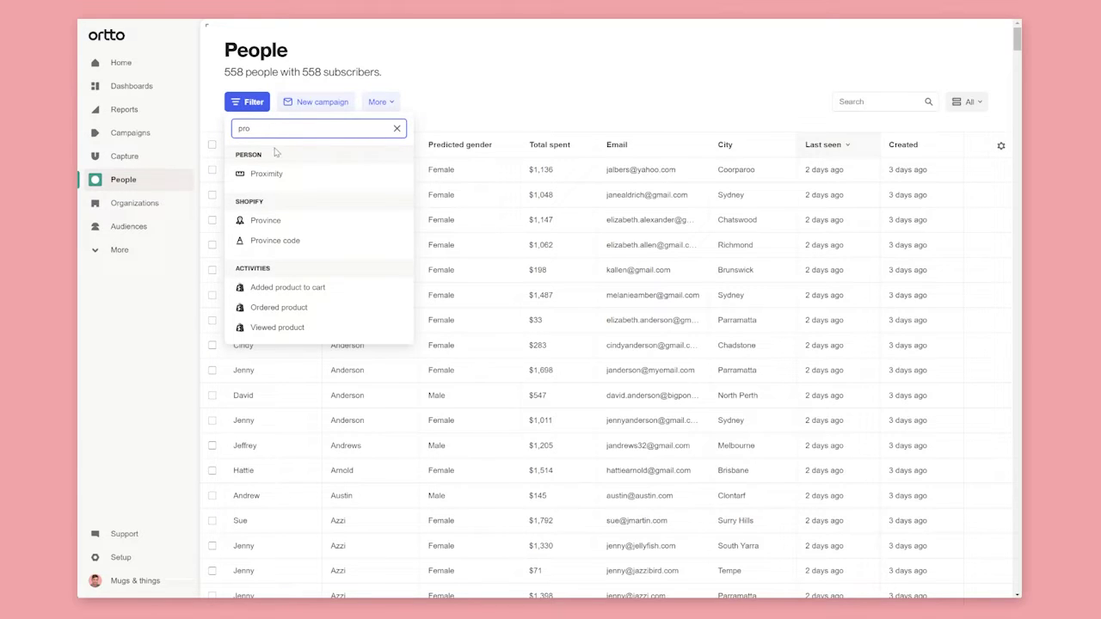
click(278, 172)
click(278, 172)
text(syd)
click(275, 221)
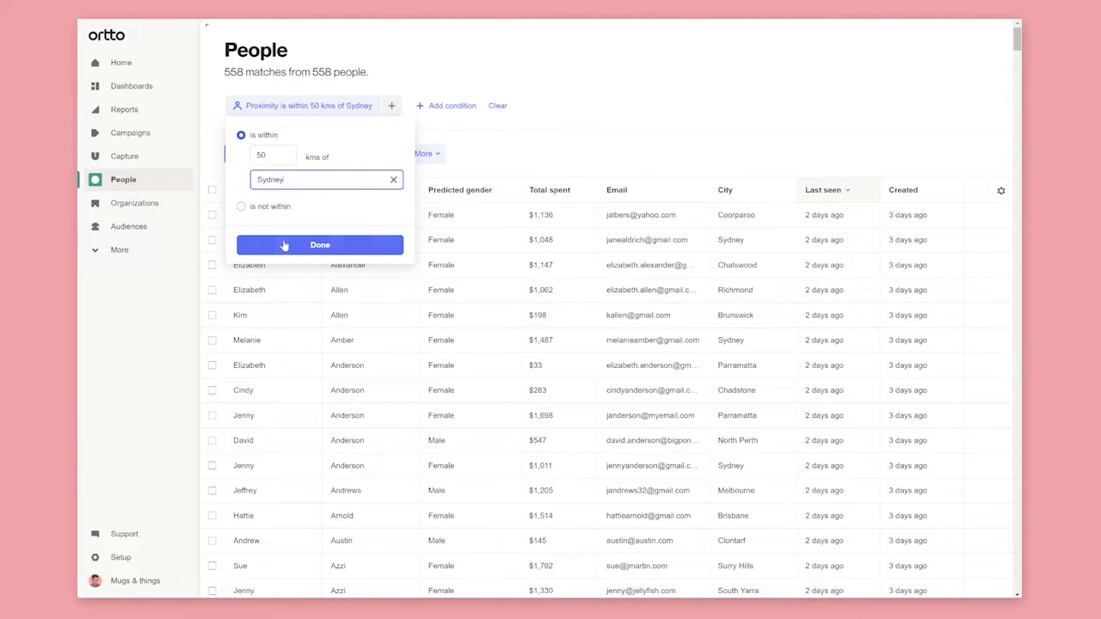
click(288, 246)
Step: Add a condition that a Placed order activity has occurred in the last 30 days
click(454, 107)
text(placed)
click(482, 177)
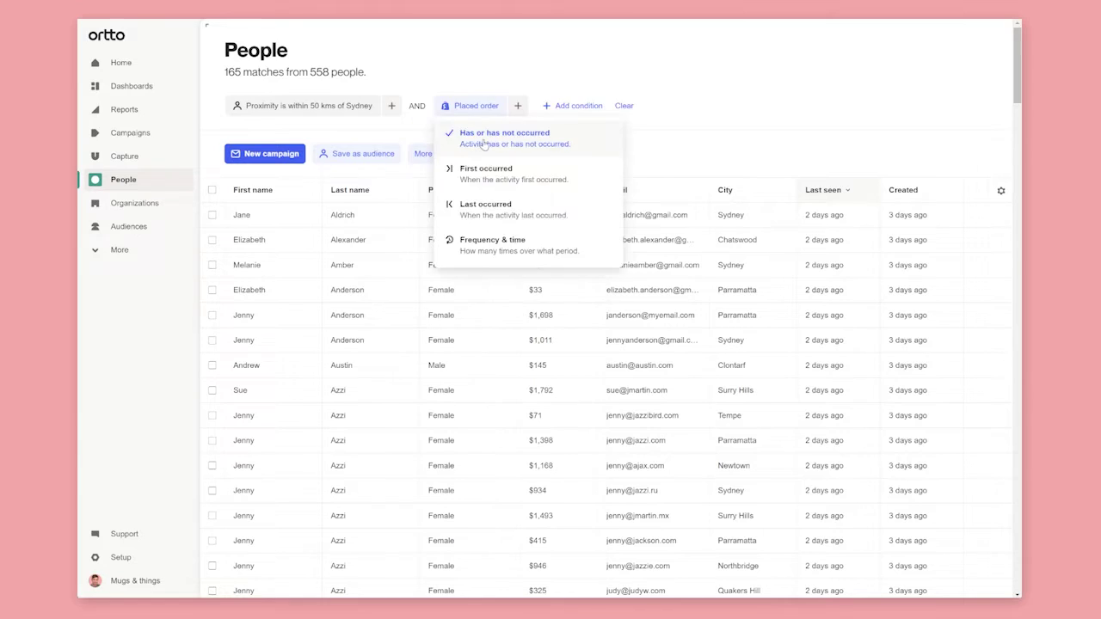
click(520, 143)
click(467, 195)
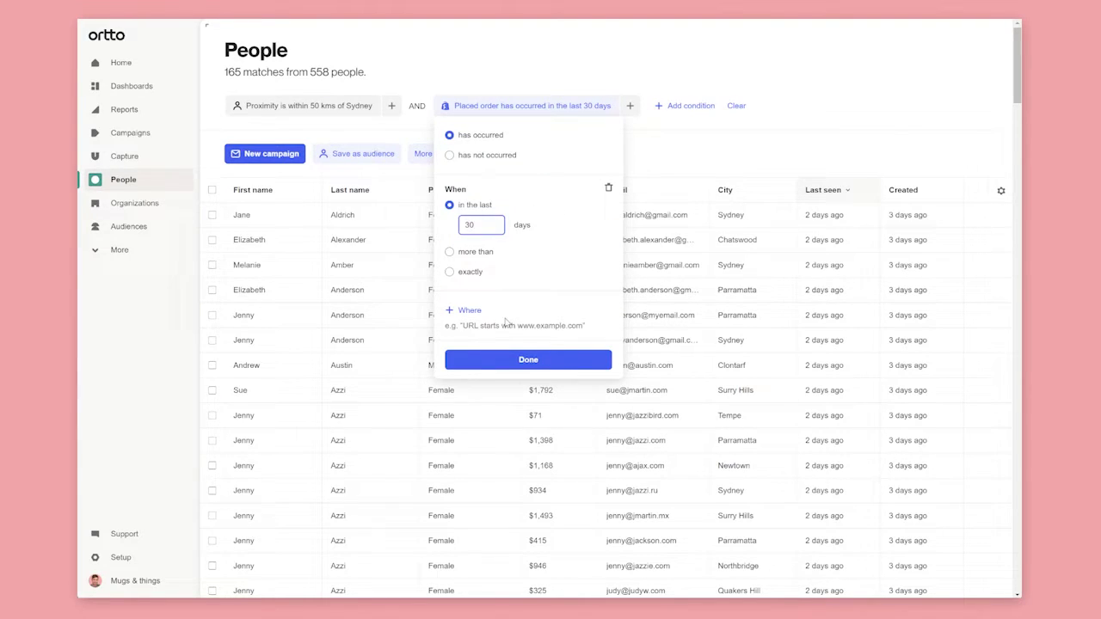
click(518, 360)
Step: Create a new email campaign from the filtered people and begin its subject line with "My great"
click(265, 153)
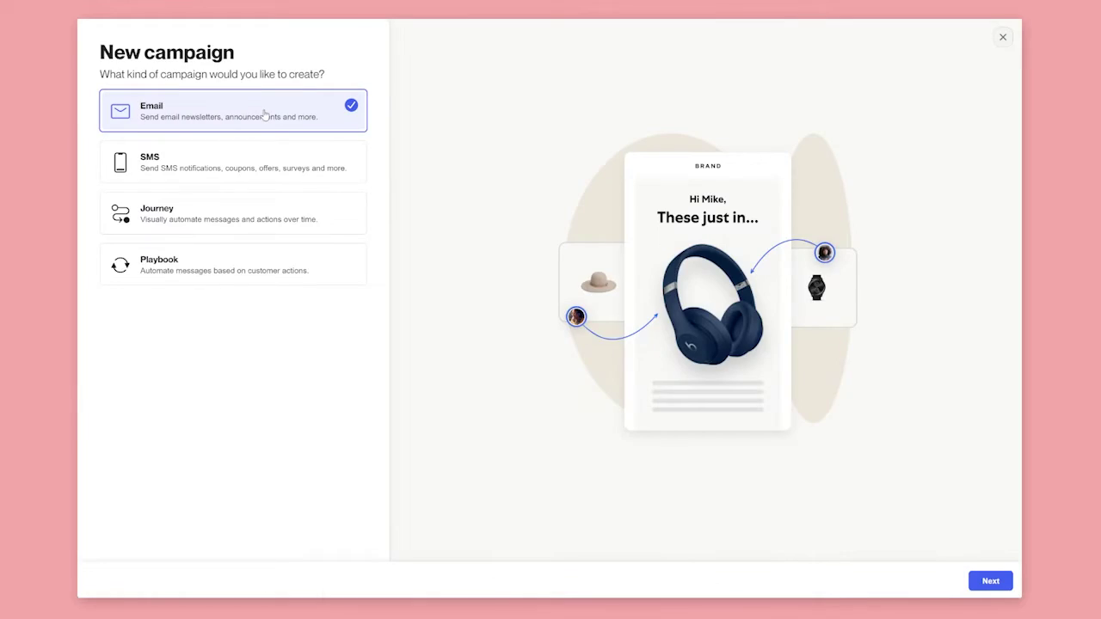
click(989, 582)
text(My g)
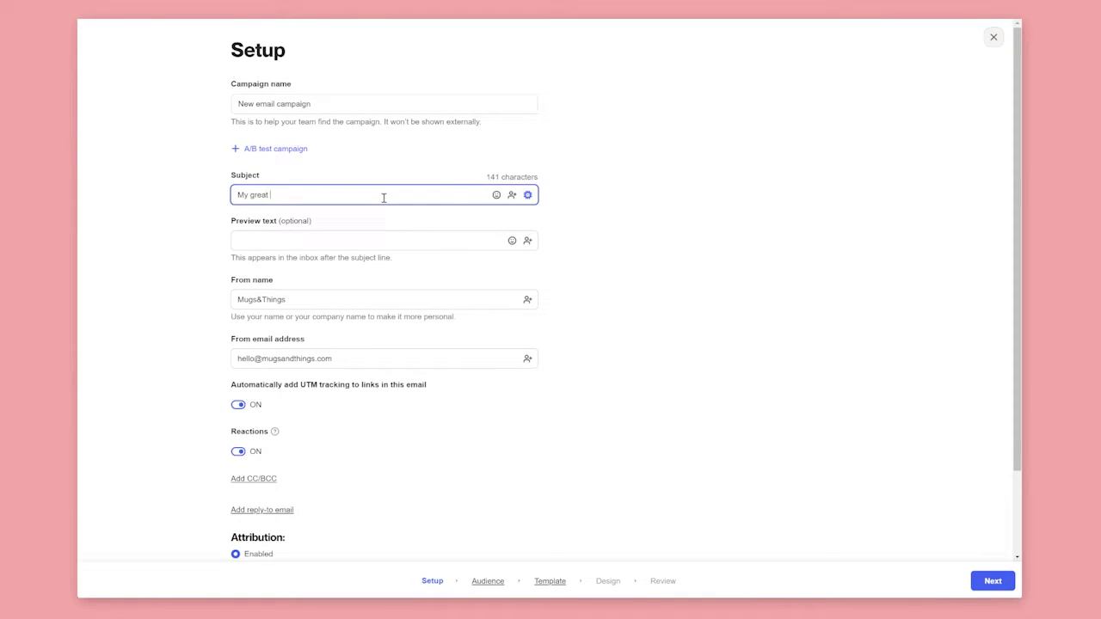
text(reat)
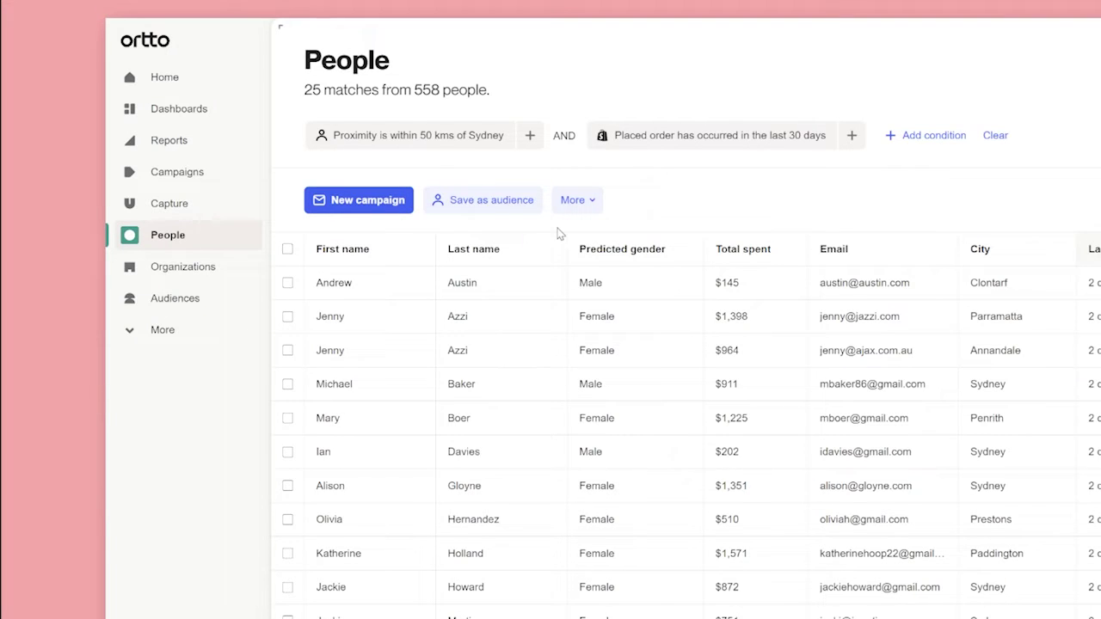
Step: Set up saving the filtered people as an audience, entering a name that begins "Sydney custo"
click(529, 200)
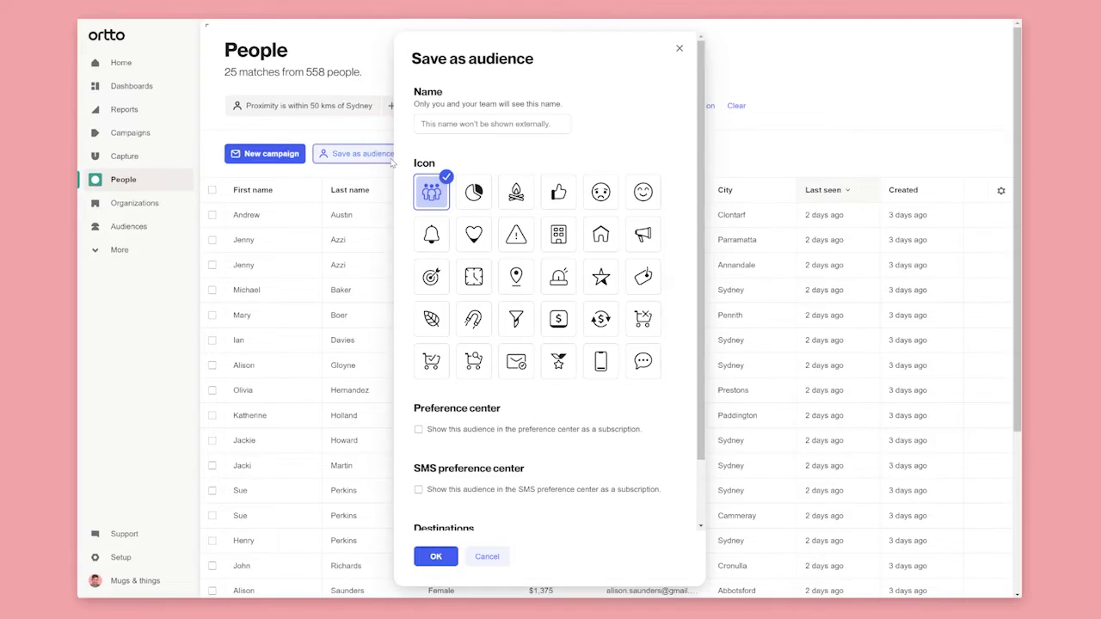
text(S)
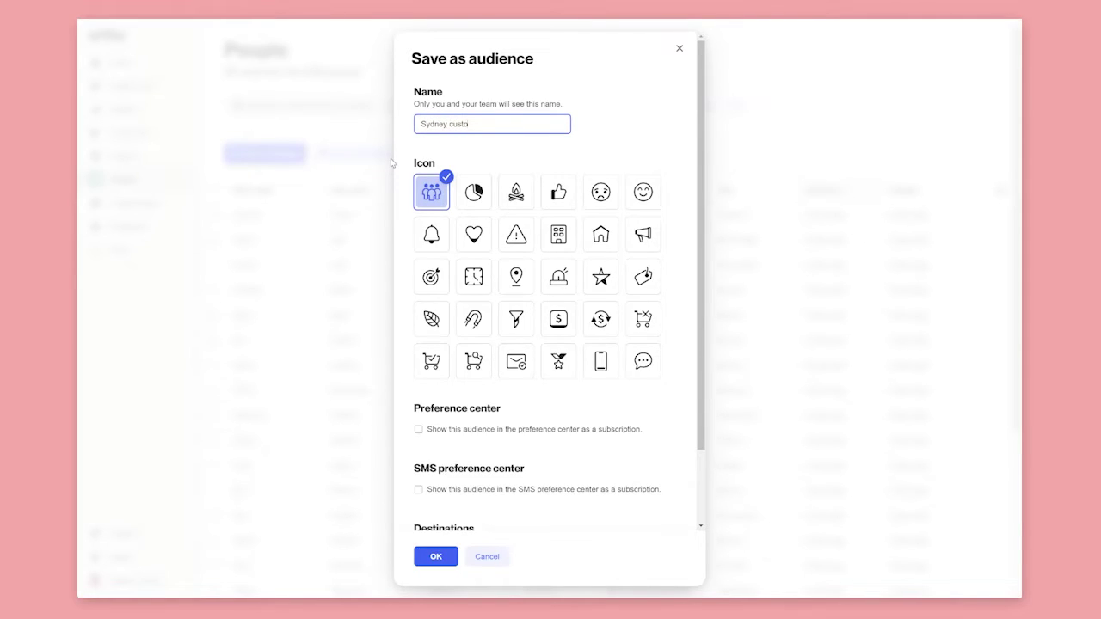
text(ydney custo)
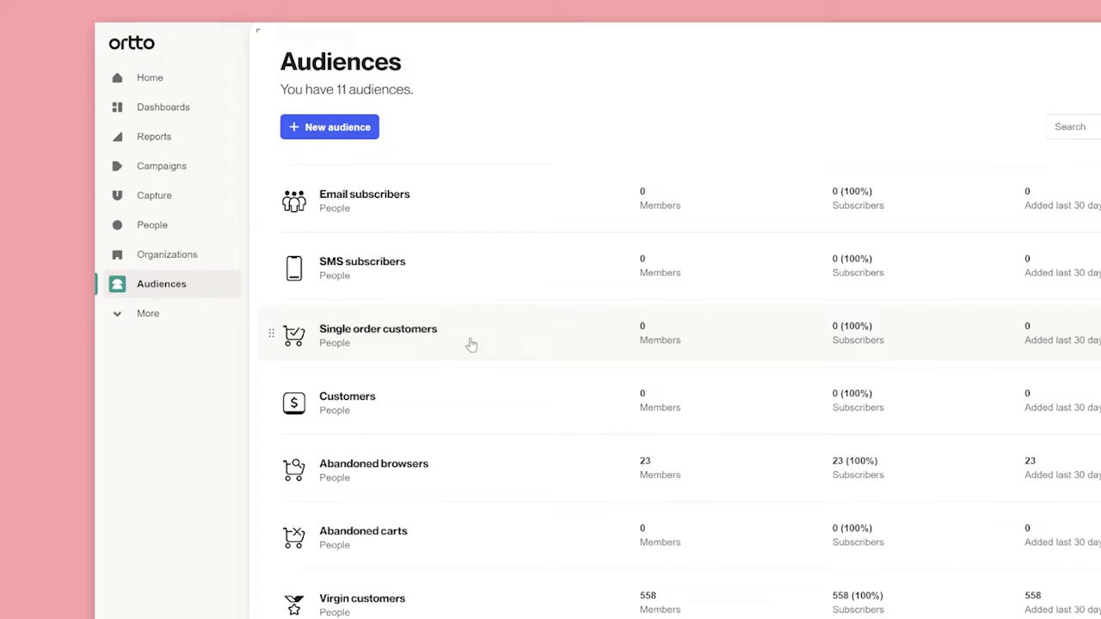
Step: Examine the Customers audience's report on which day of the week its members are most likely to open emails
drag(471, 344, 473, 414)
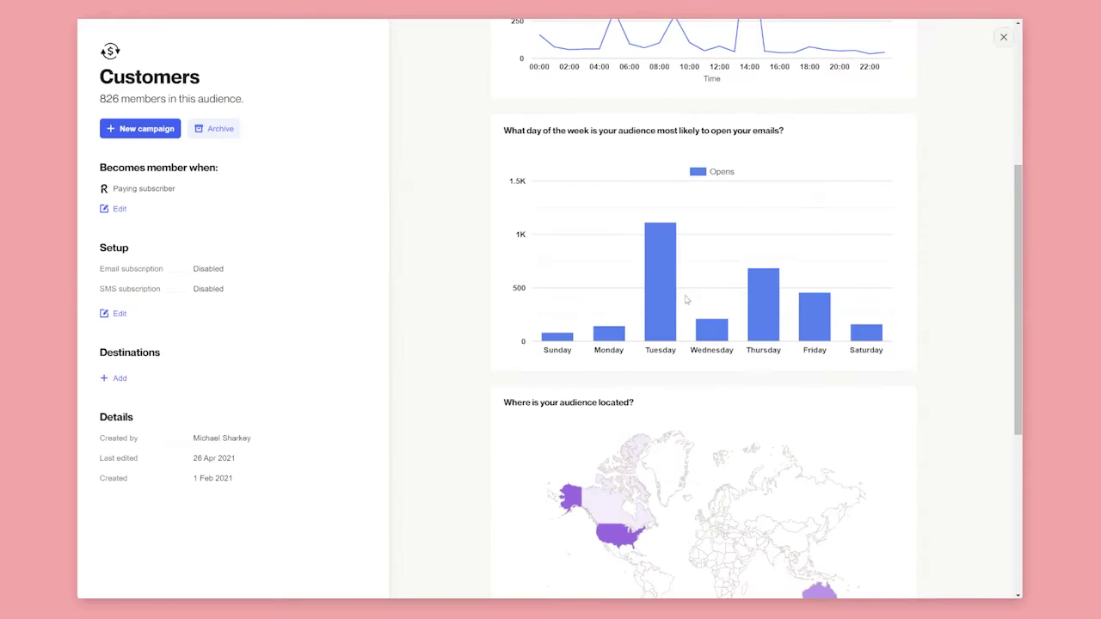
mouse_move(663, 315)
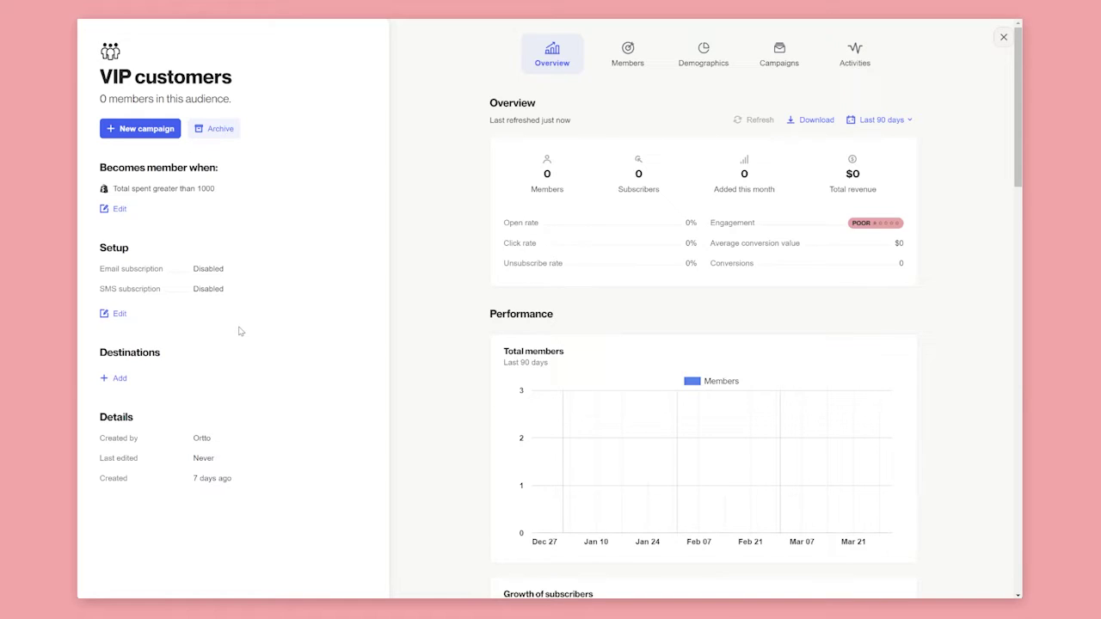
Step: Show the VIP audience in the email preference center with public name "Special news for our VIP customers" and description "You'll get our VIP newsletter"
click(117, 313)
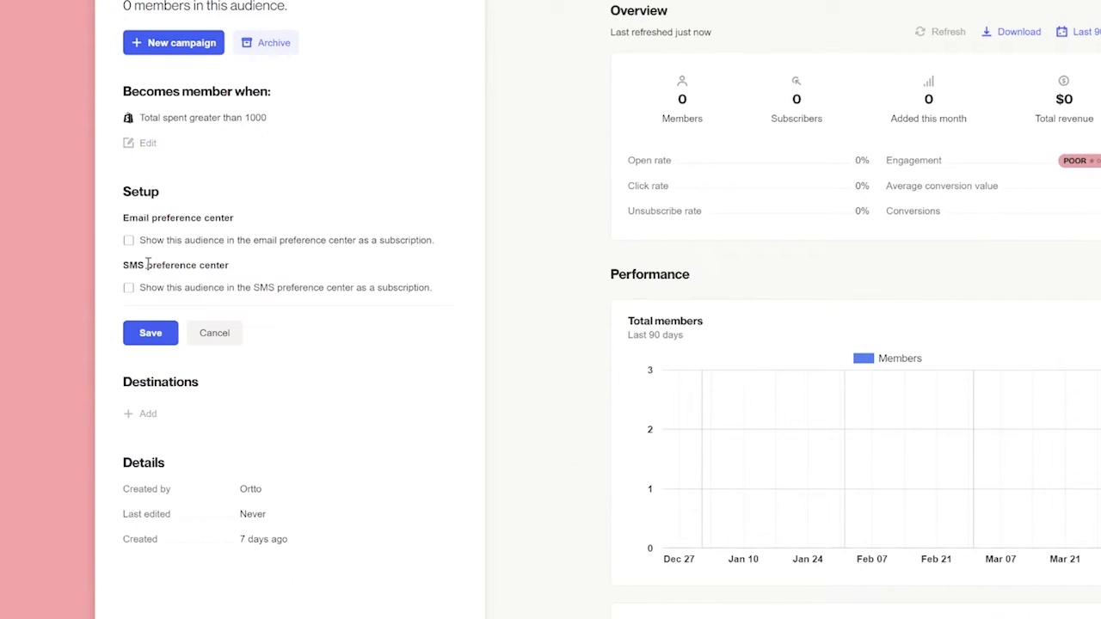
click(128, 242)
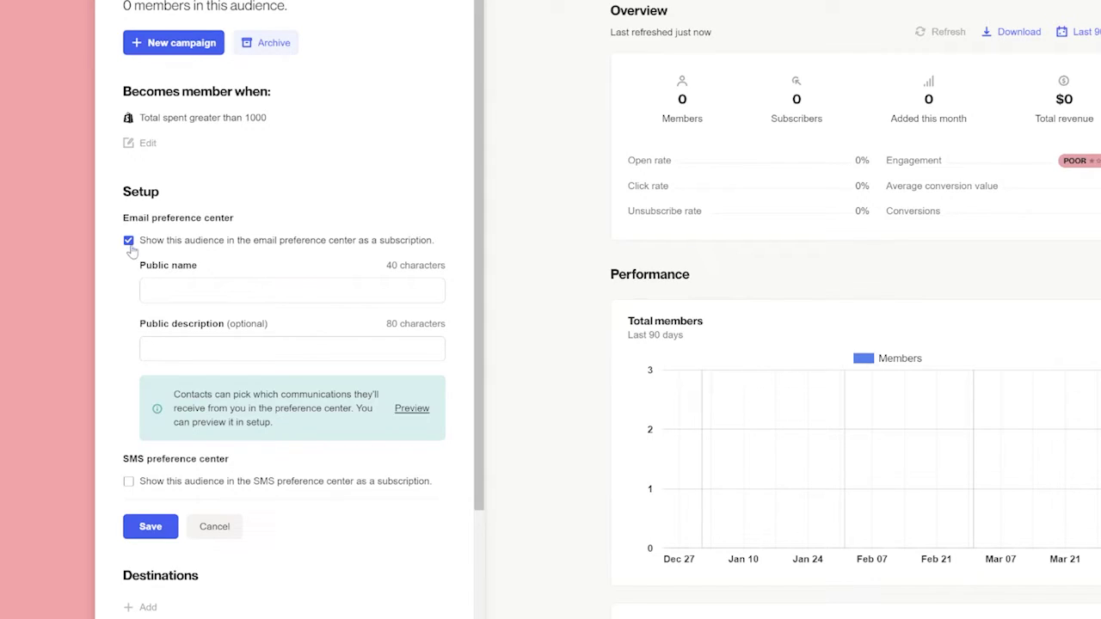
click(182, 291)
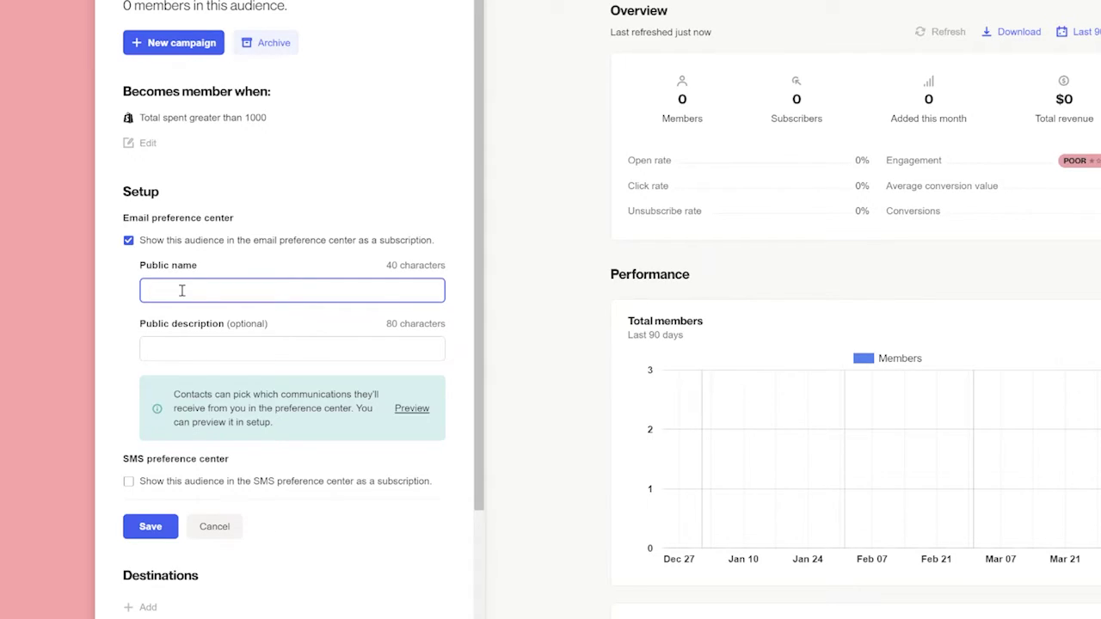
text(Special news for our VIP custo)
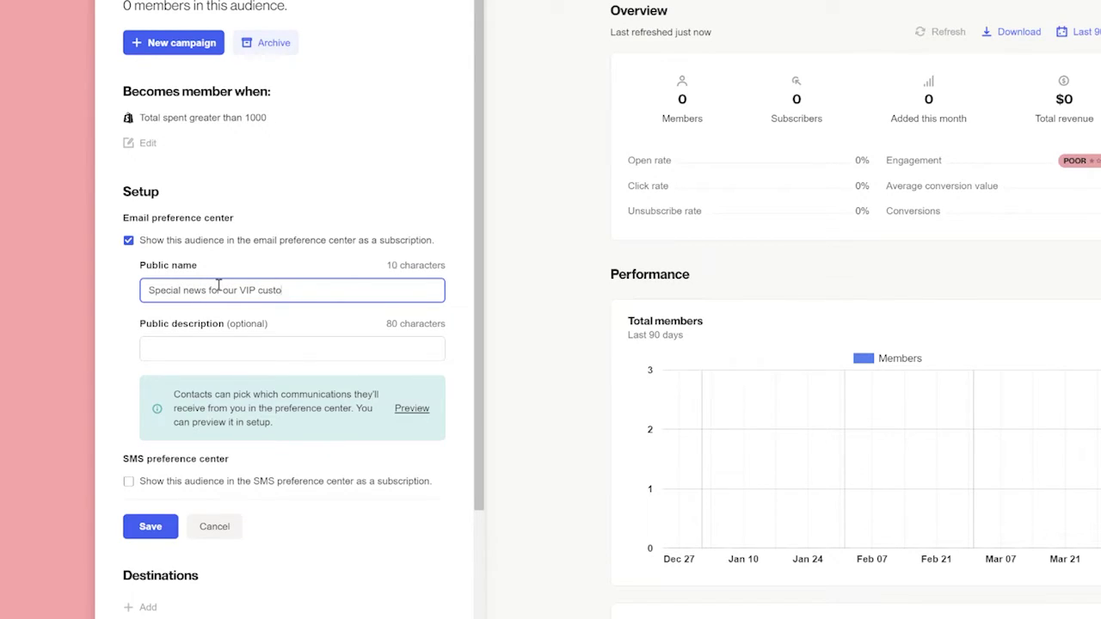
text(mers)
click(228, 347)
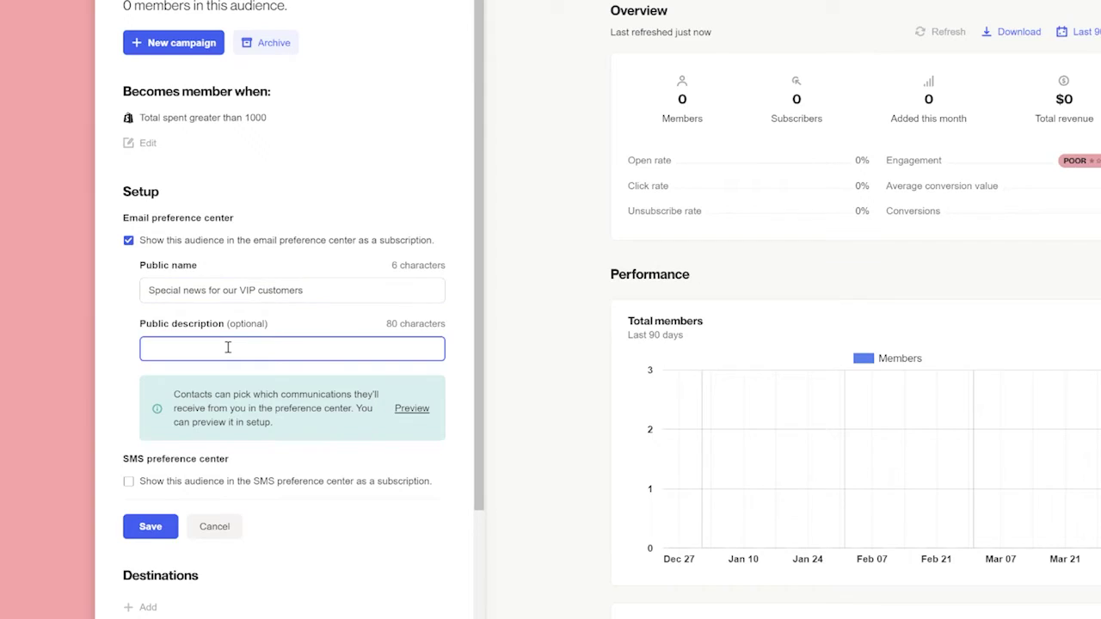
text(You'll get our VIP newsletter)
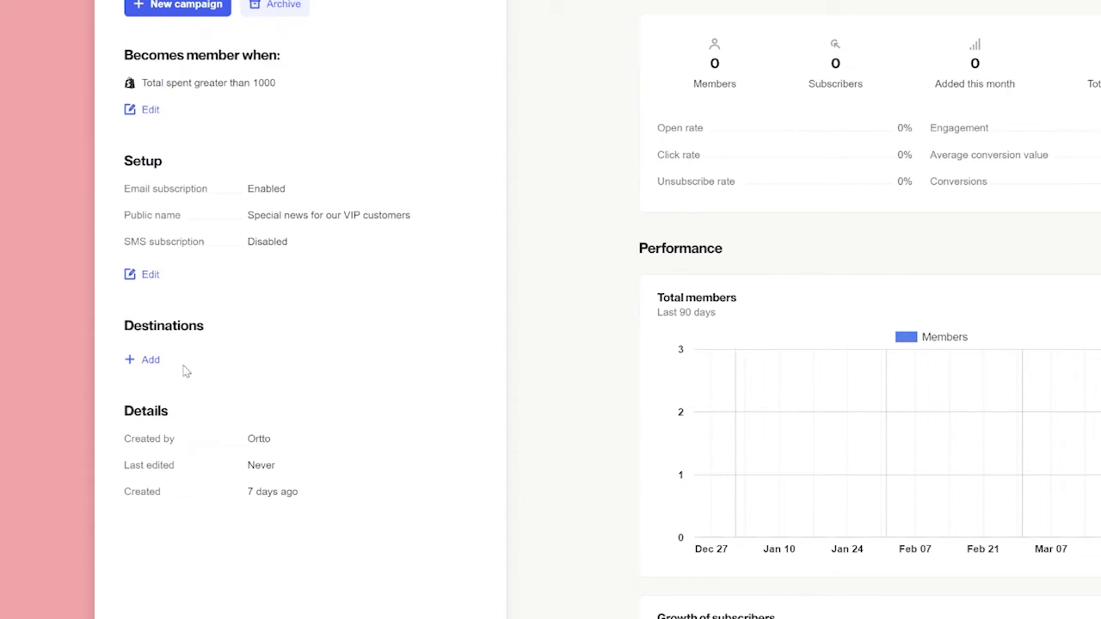
Step: Sync the VIP customers audience with the Facebook Ads and Google Ads destinations and save the setting
click(152, 360)
click(129, 372)
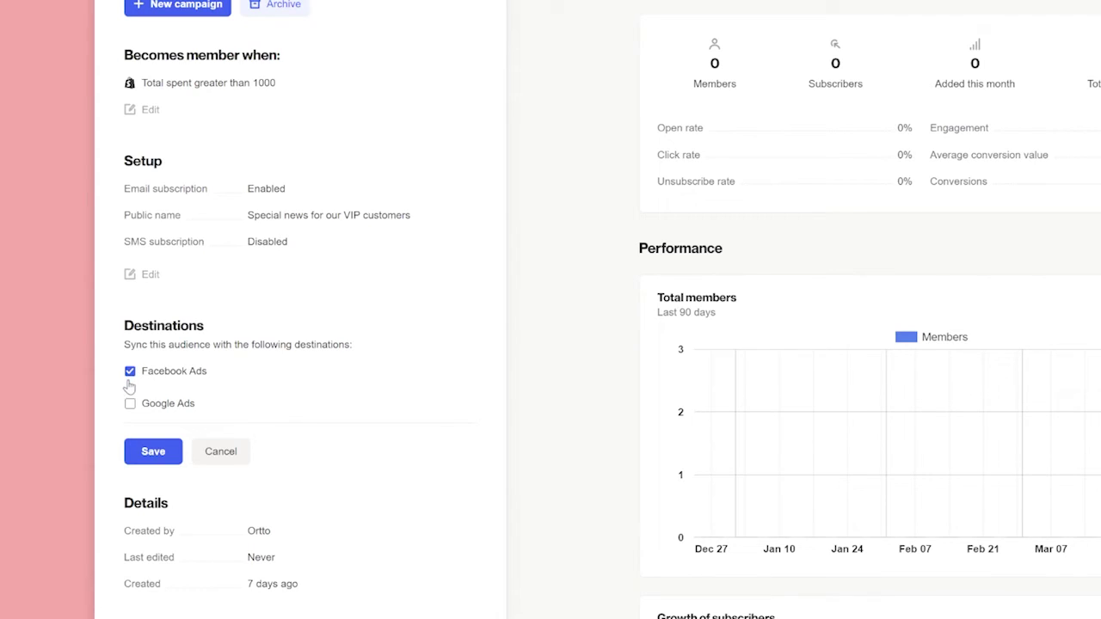
click(129, 404)
click(160, 455)
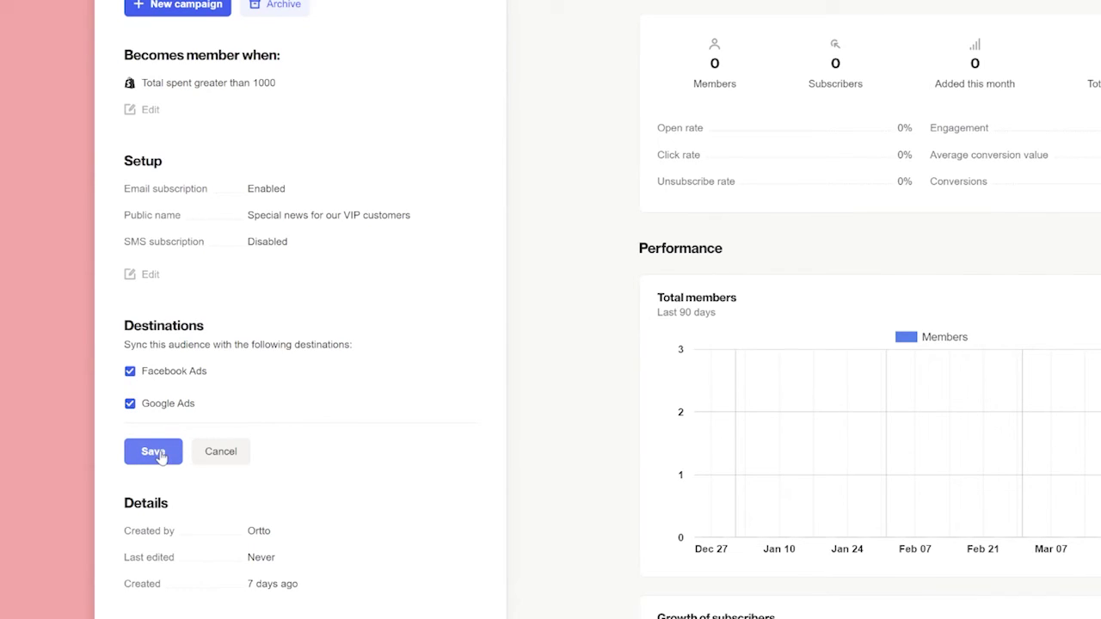